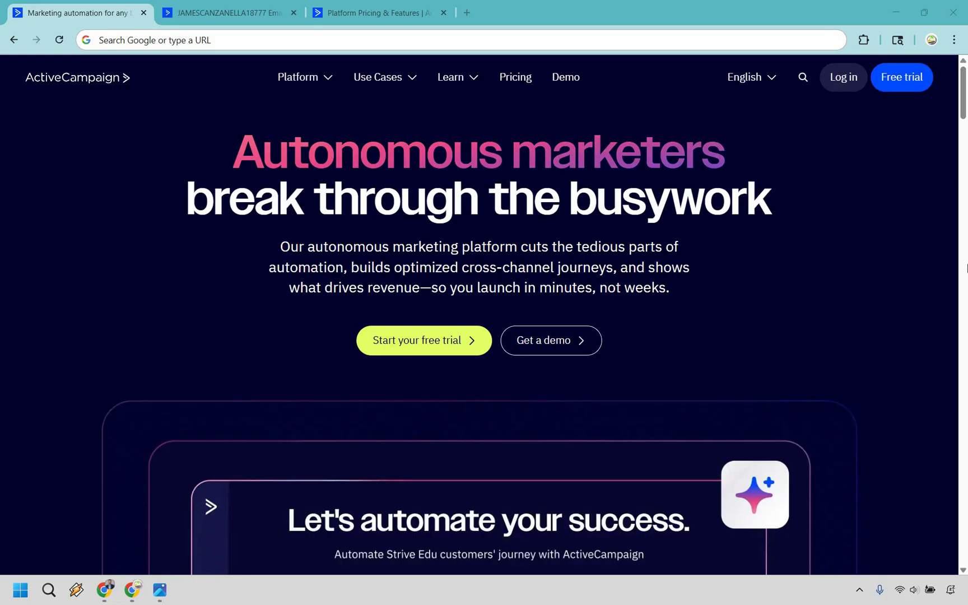
# Switch to the account tab showing Email > Campaigns and the campaign designer welcome page
pyautogui.click(287, 20)
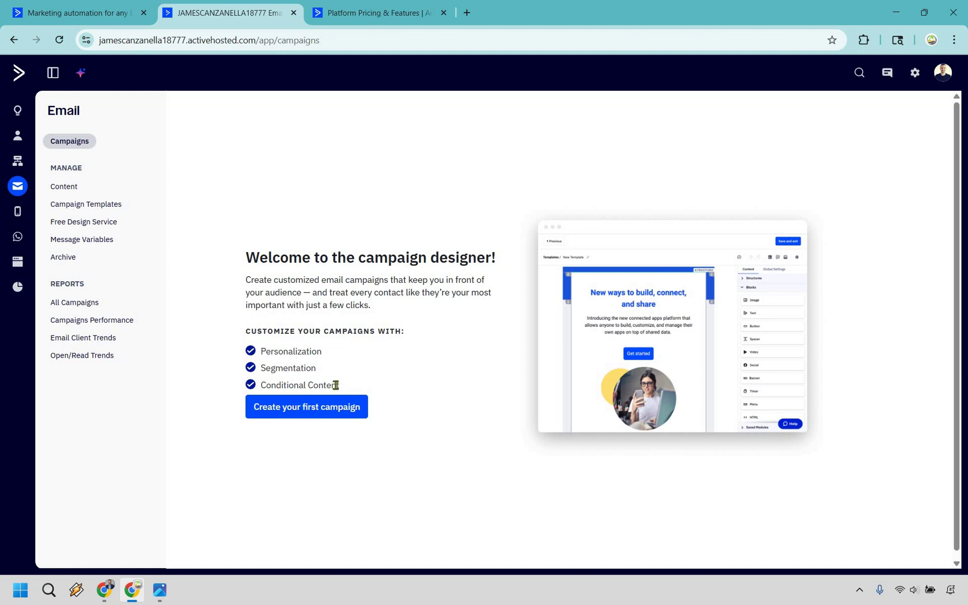
# Start a first campaign, browse the campaign types, and stay on Standard from scratch
pyautogui.click(334, 409)
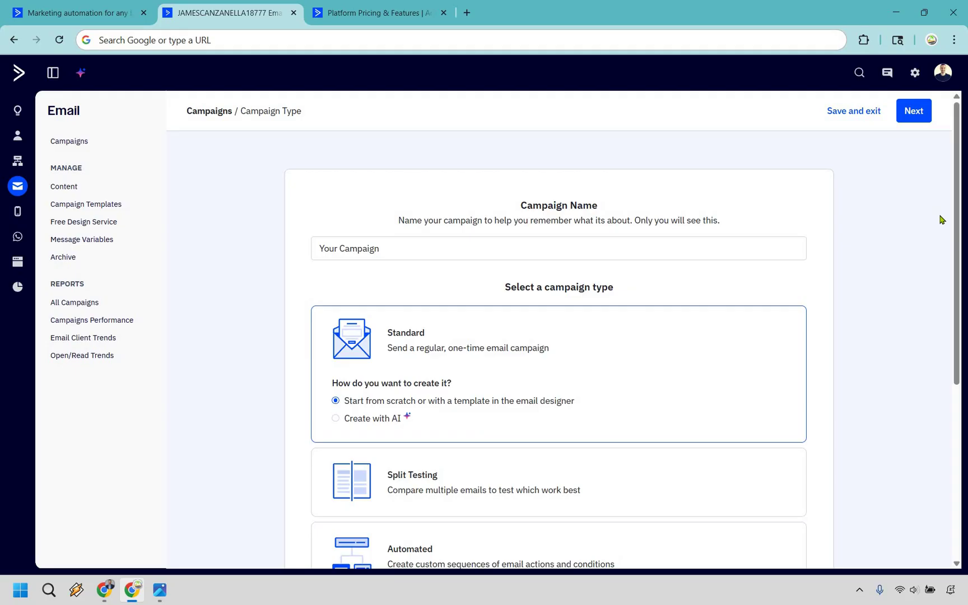
pyautogui.scroll(-2, 487, 241)
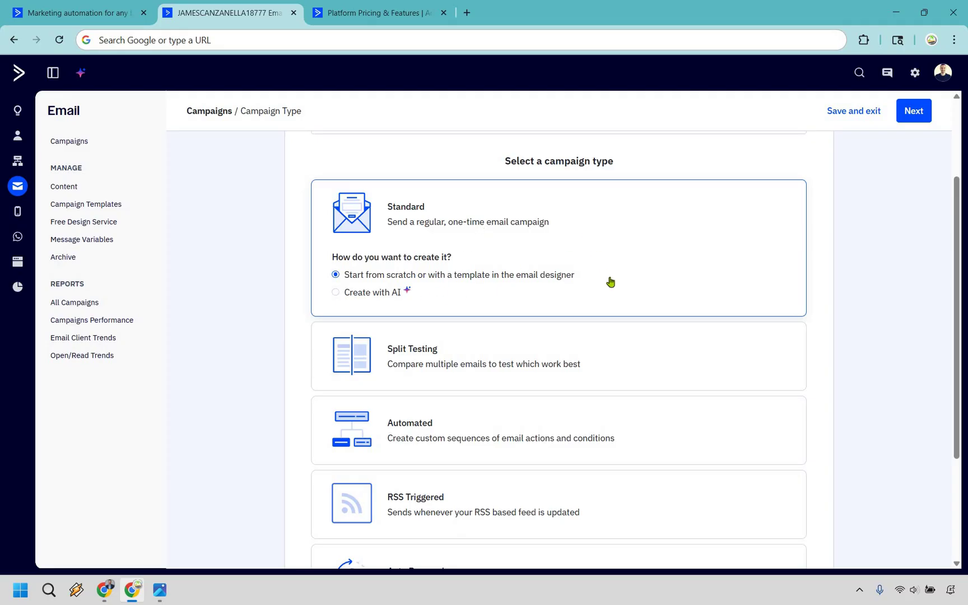
pyautogui.scroll(-1, 610, 283)
pyautogui.scroll(-1, 608, 319)
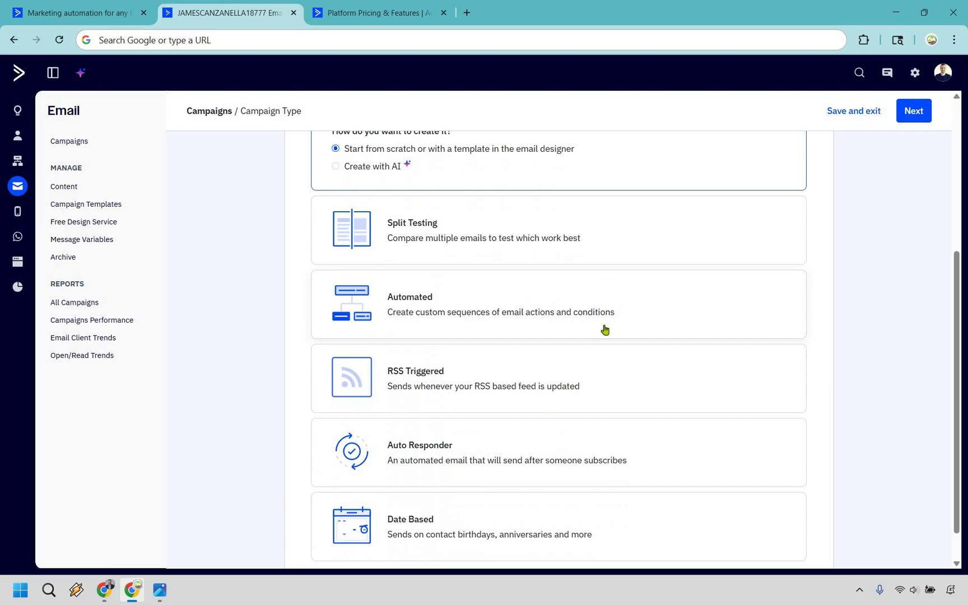
pyautogui.scroll(-1, 616, 392)
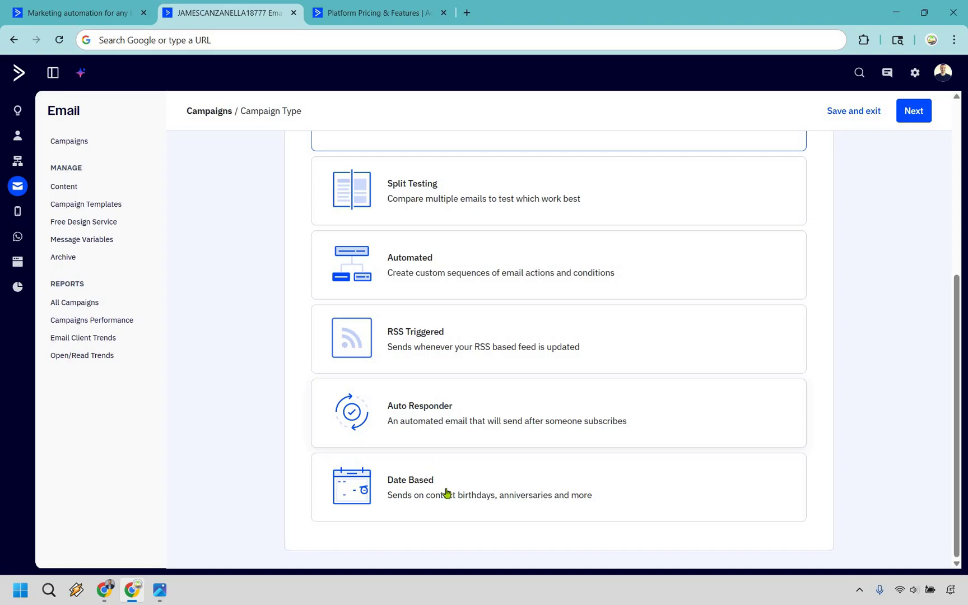
pyautogui.scroll(5, 674, 427)
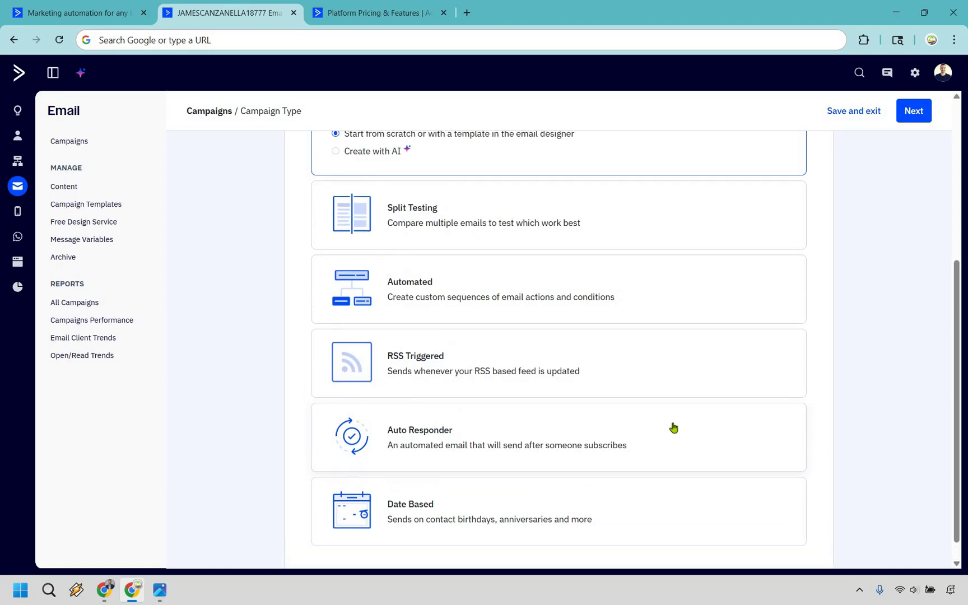
# Continue the Standard campaign past setup and choose to create it with the email designer
pyautogui.click(920, 111)
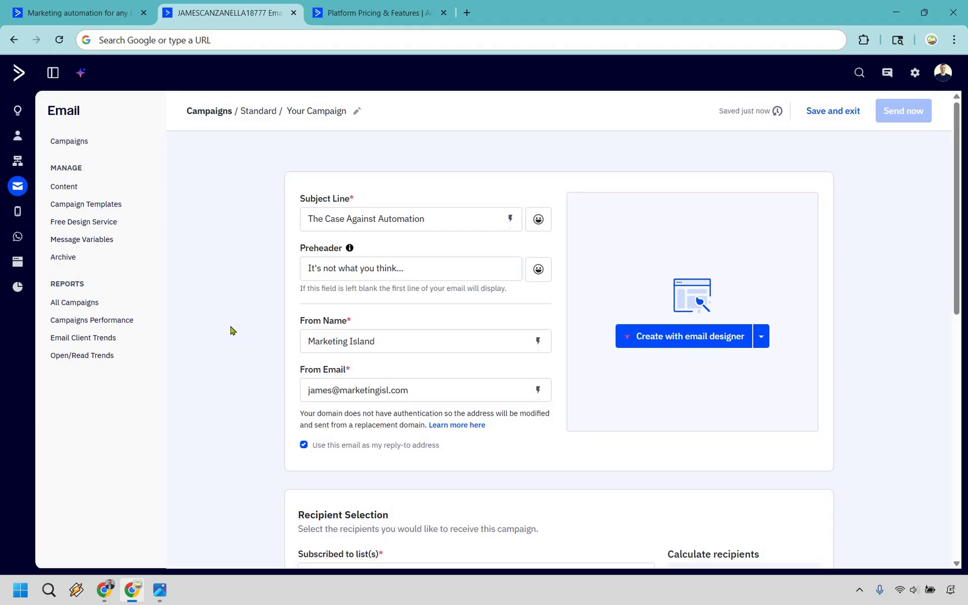
pyautogui.click(683, 334)
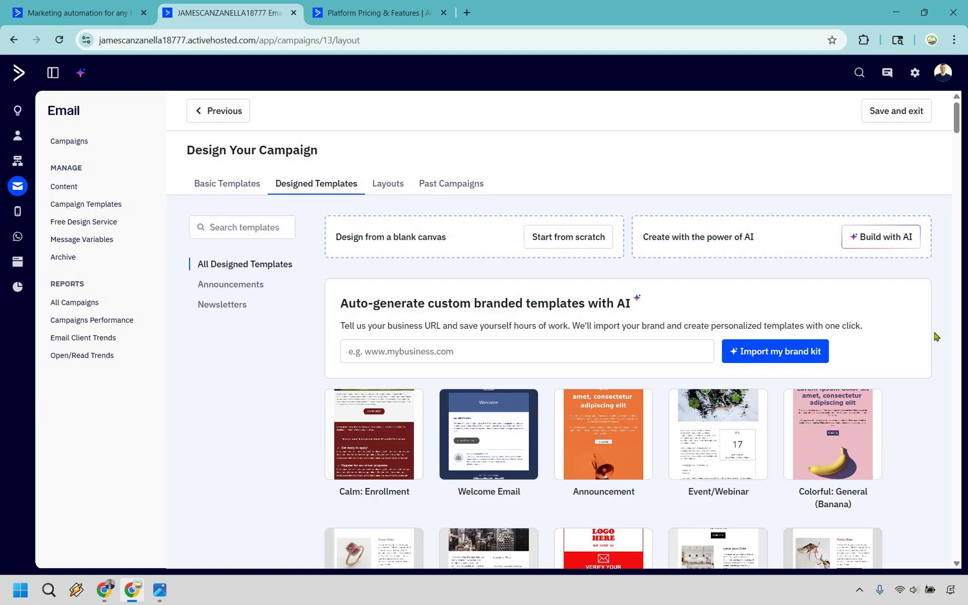
# Browse the Designed and Basic template galleries
pyautogui.scroll(-4, 922, 258)
pyautogui.scroll(-10, 958, 137)
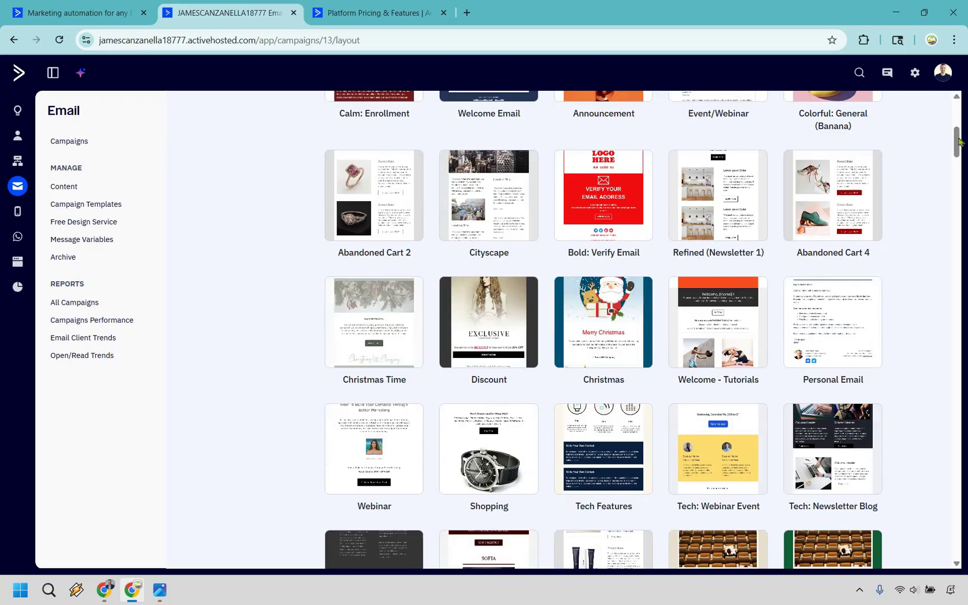
pyautogui.scroll(-20, 963, 224)
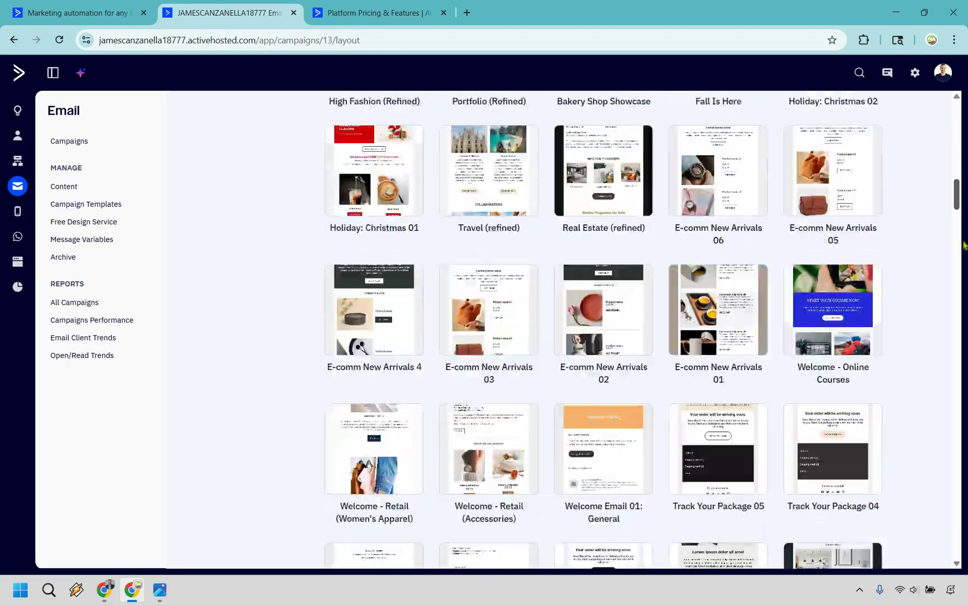
pyautogui.scroll(-20, 966, 306)
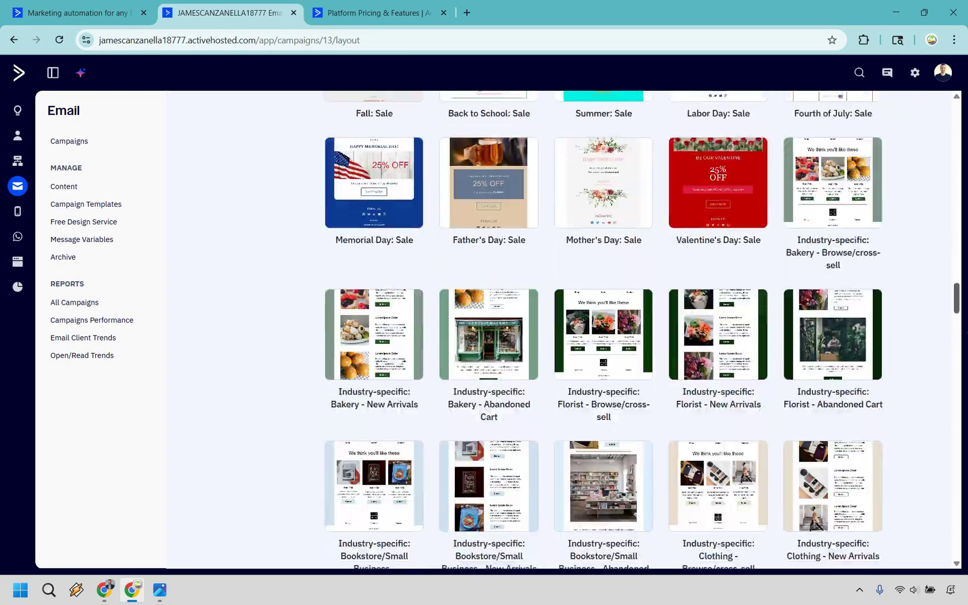
pyautogui.scroll(-18, 957, 404)
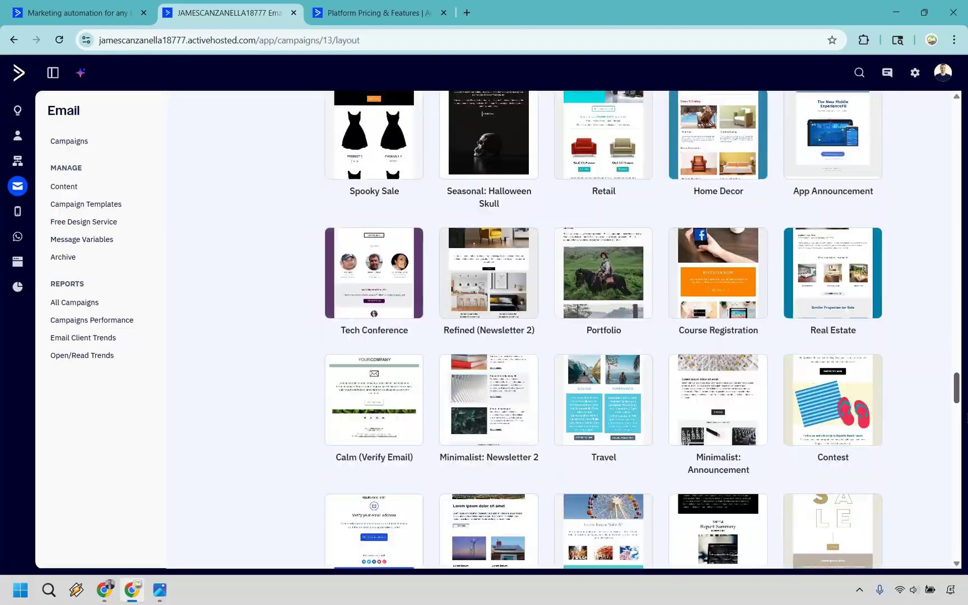
pyautogui.scroll(-20, 965, 538)
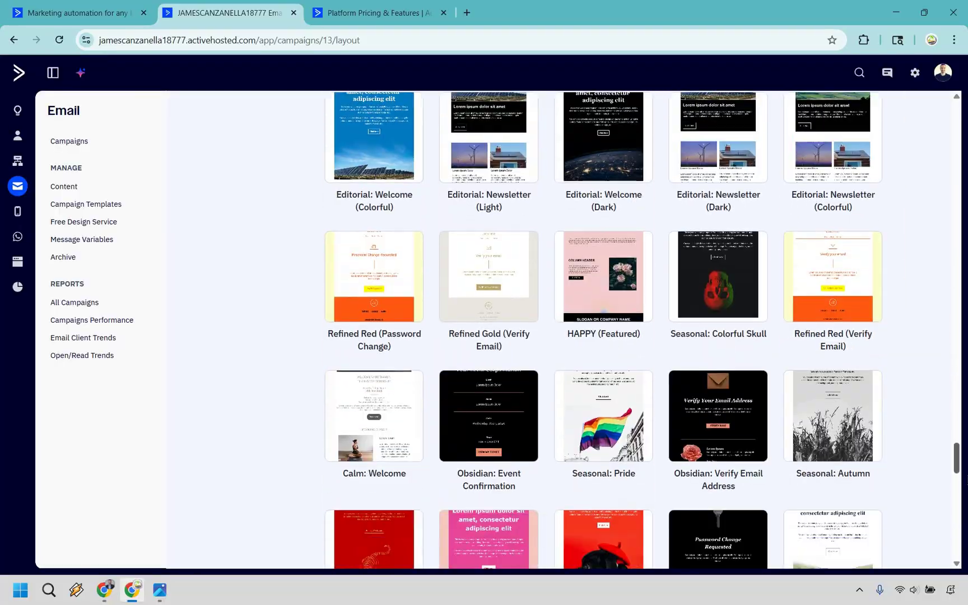
pyautogui.scroll(-10, 966, 538)
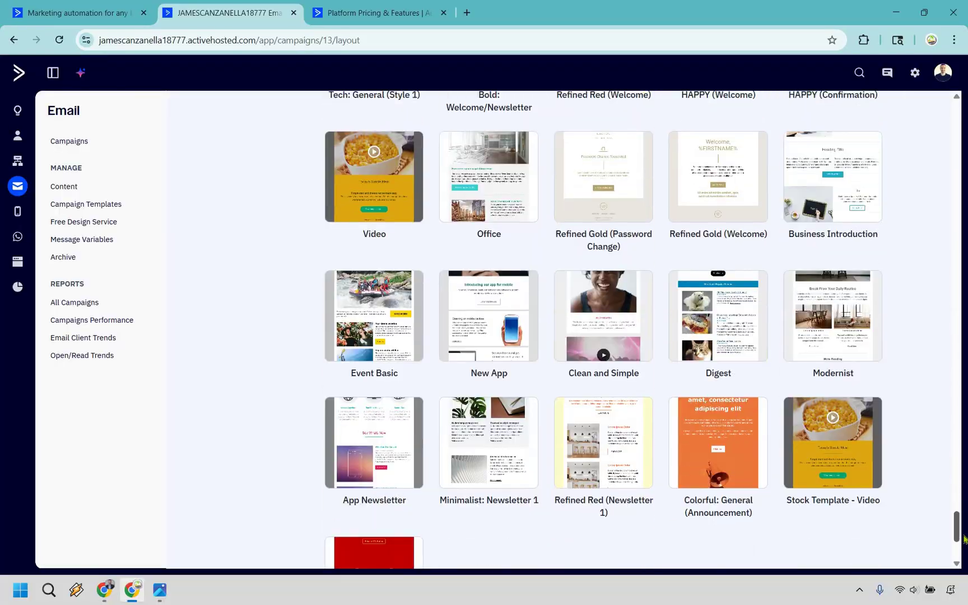
pyautogui.scroll(7, 916, 267)
pyautogui.scroll(5, 916, 262)
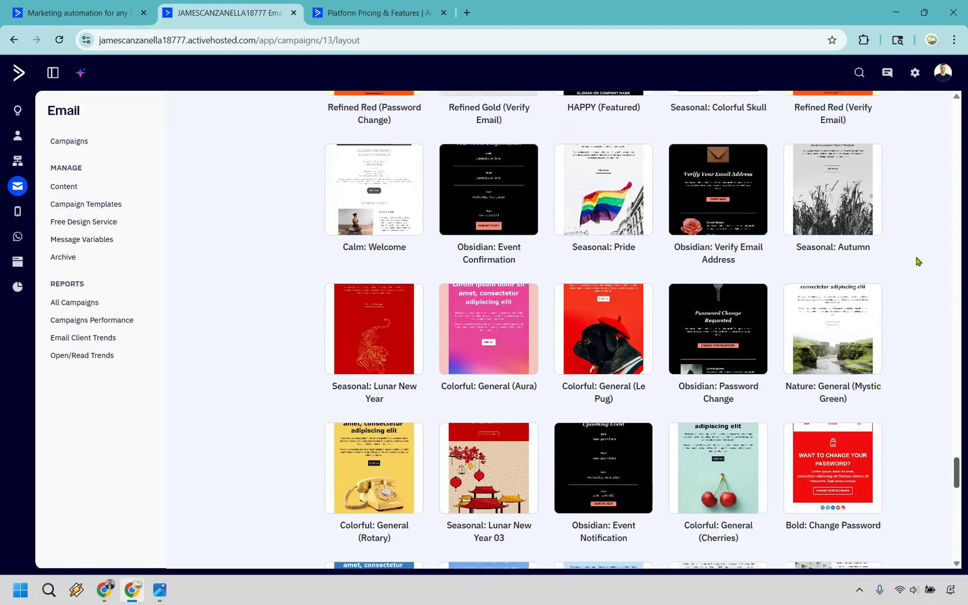
pyautogui.scroll(5, 923, 248)
pyautogui.scroll(5, 926, 249)
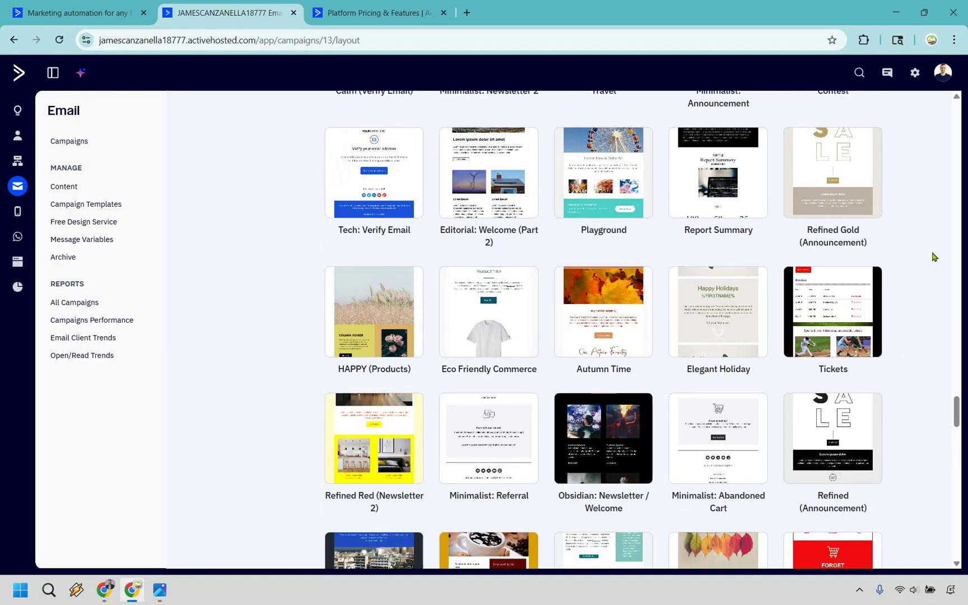
pyautogui.scroll(3, 933, 255)
pyautogui.scroll(15, 933, 256)
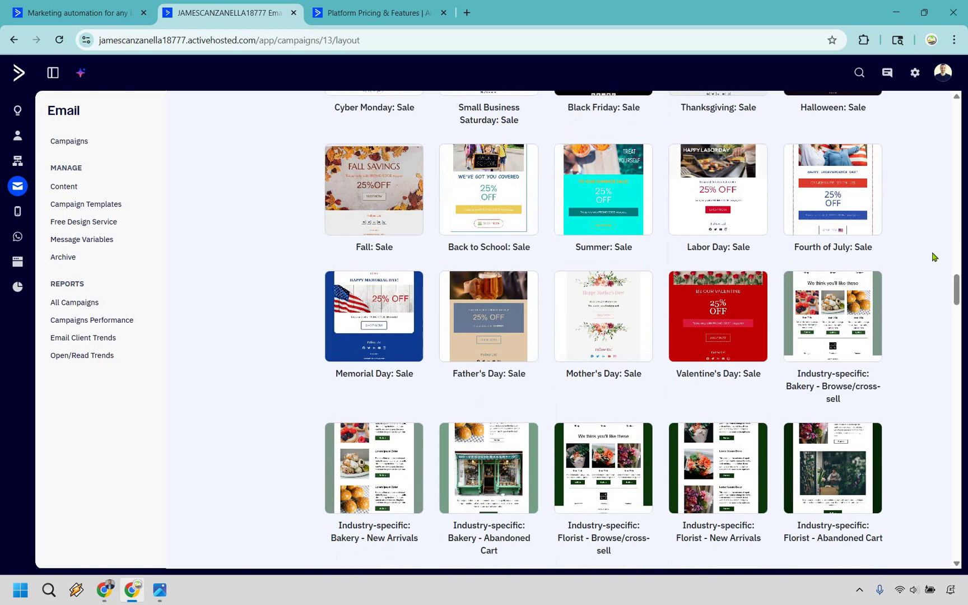
pyautogui.scroll(15, 933, 256)
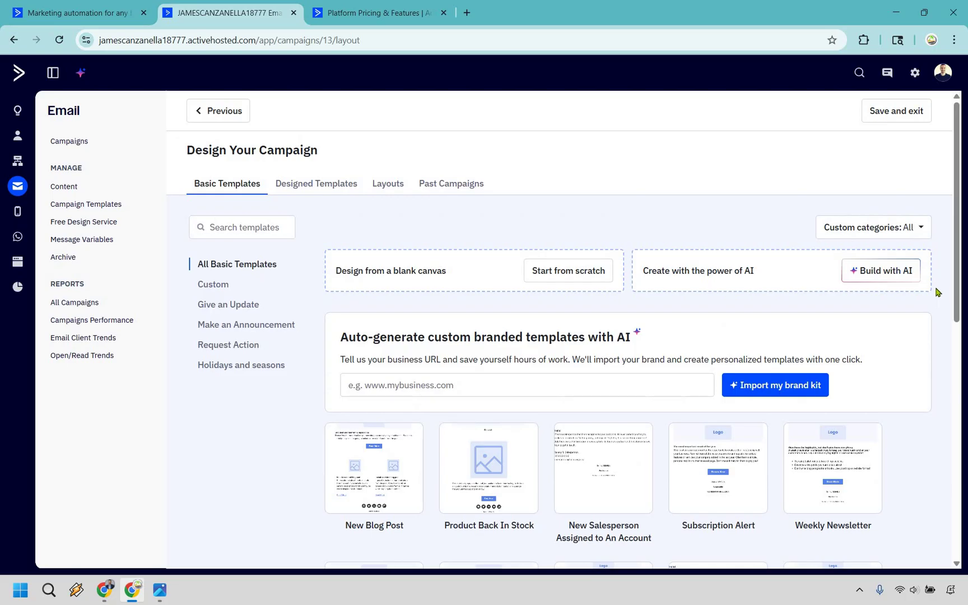
pyautogui.scroll(-4, 938, 291)
pyautogui.scroll(-3, 936, 290)
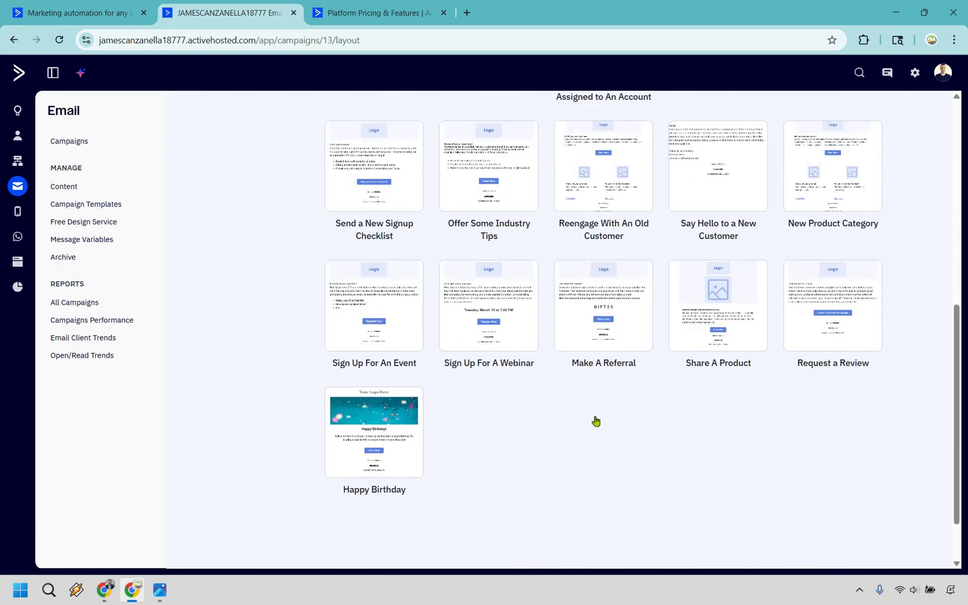
pyautogui.scroll(7, 595, 421)
pyautogui.scroll(1, 323, 185)
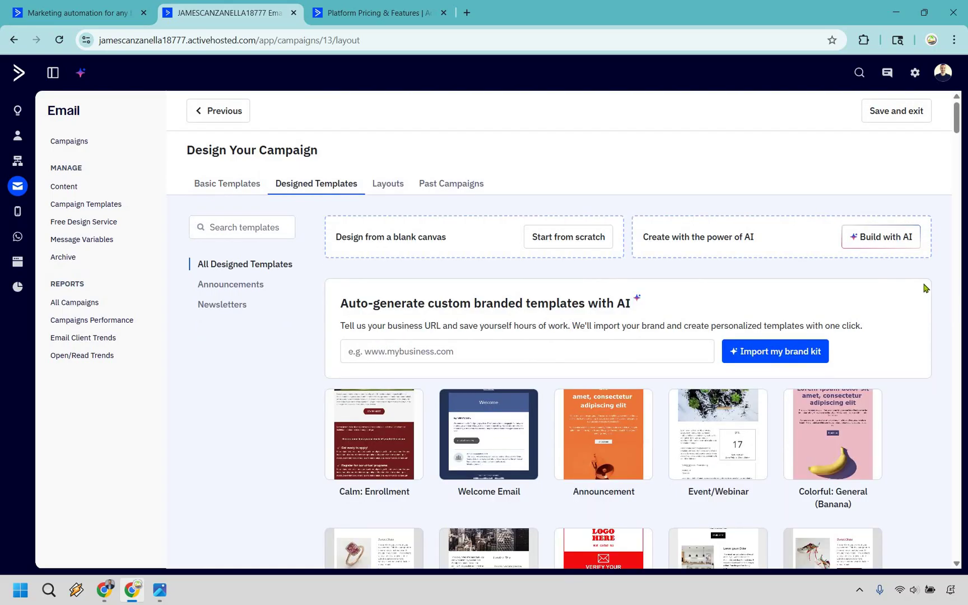
pyautogui.scroll(-3, 923, 288)
pyautogui.scroll(-2, 849, 264)
# Select the Personal Email template and edit it manually in the email designer
pyautogui.moveTo(805, 284)
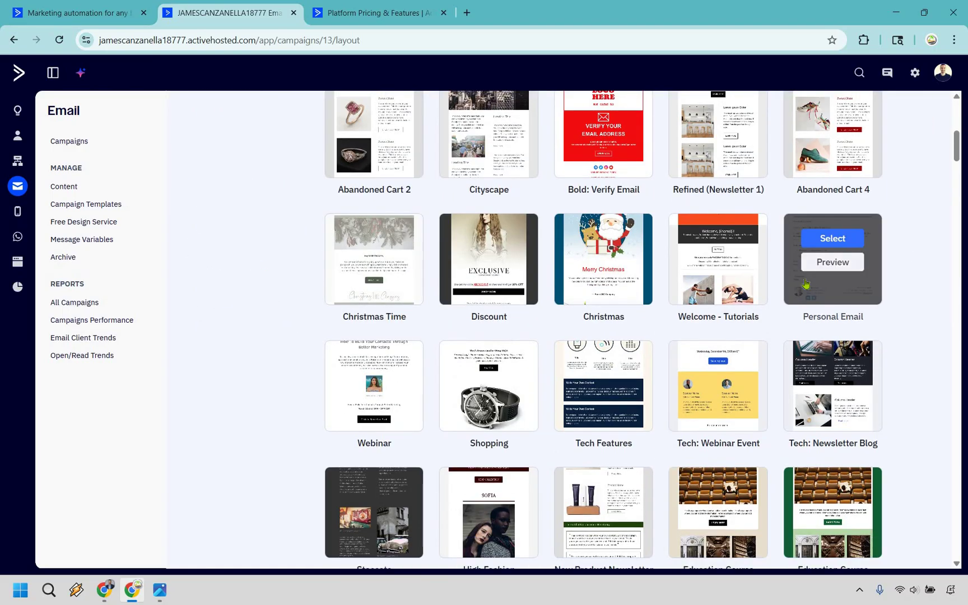
pyautogui.click(827, 239)
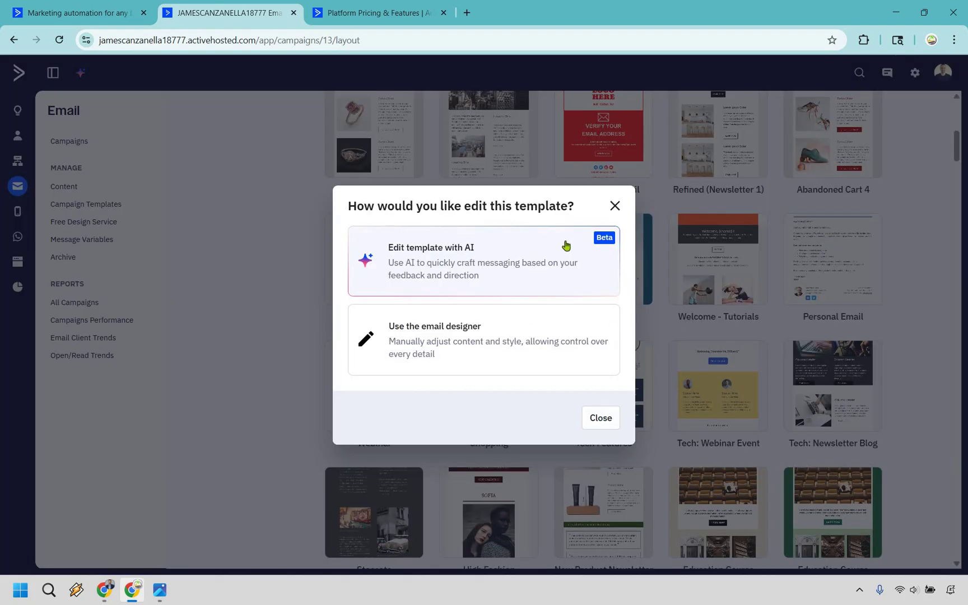
pyautogui.click(541, 344)
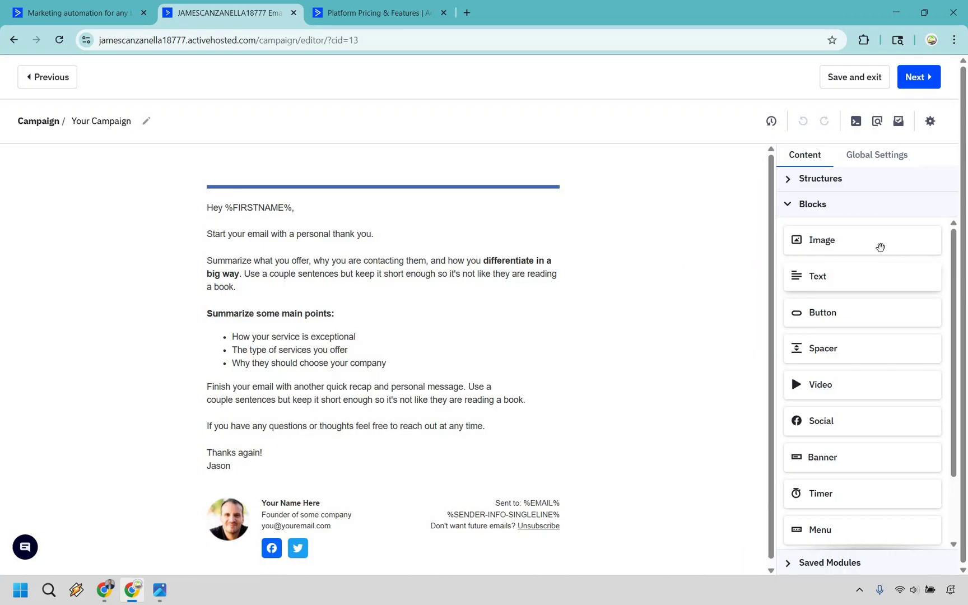
# Add a trial Video block below the main text, then undo it to keep the original layout
pyautogui.scroll(-2, 842, 387)
pyautogui.scroll(2, 842, 387)
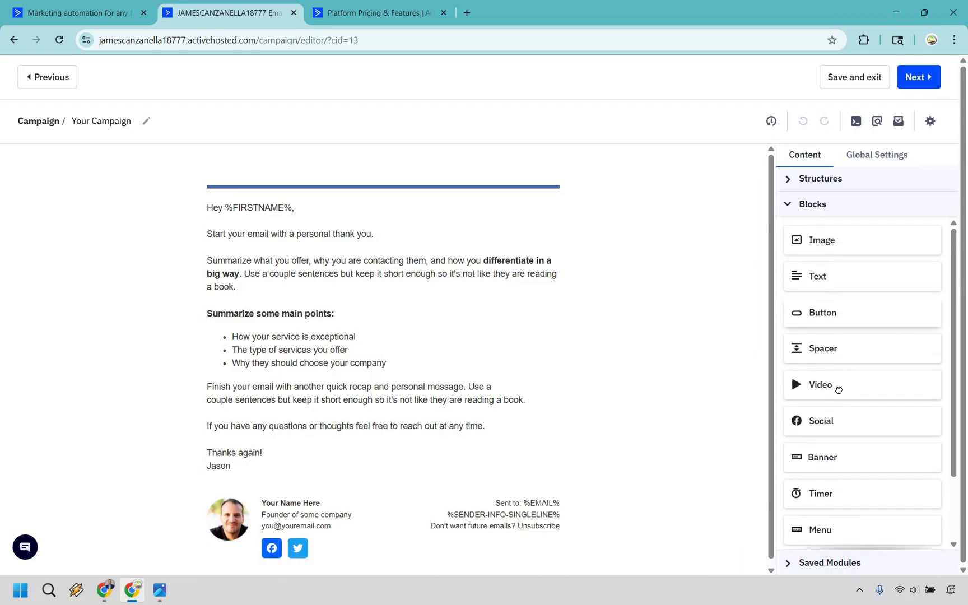
pyautogui.moveTo(839, 389); pyautogui.dragTo(443, 473)
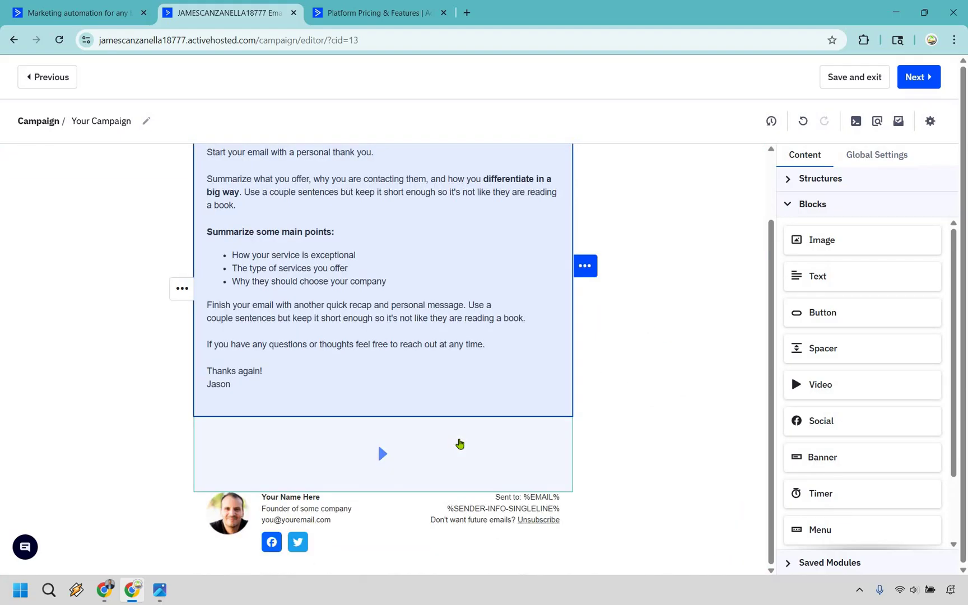
pyautogui.click(460, 444)
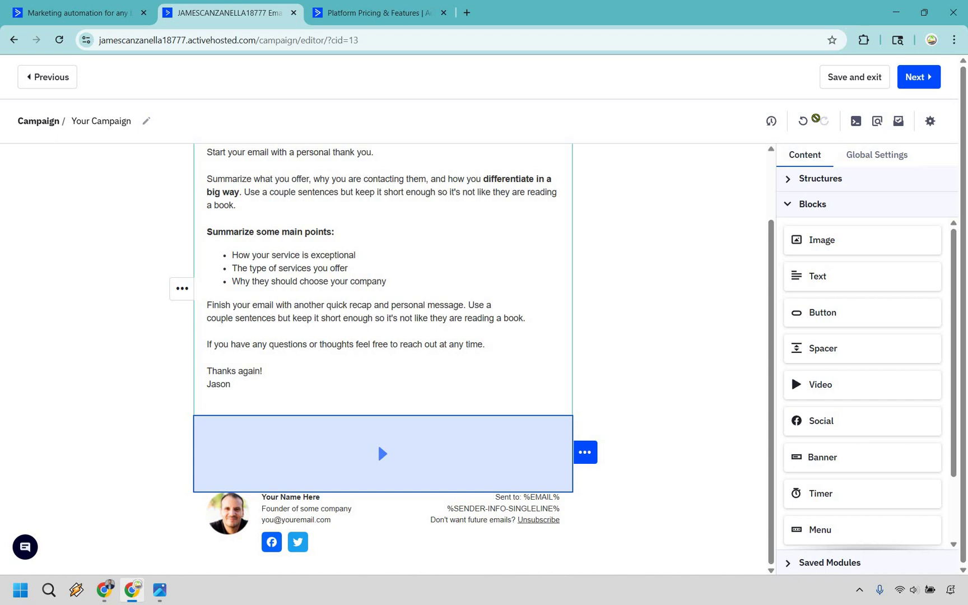
pyautogui.click(805, 121)
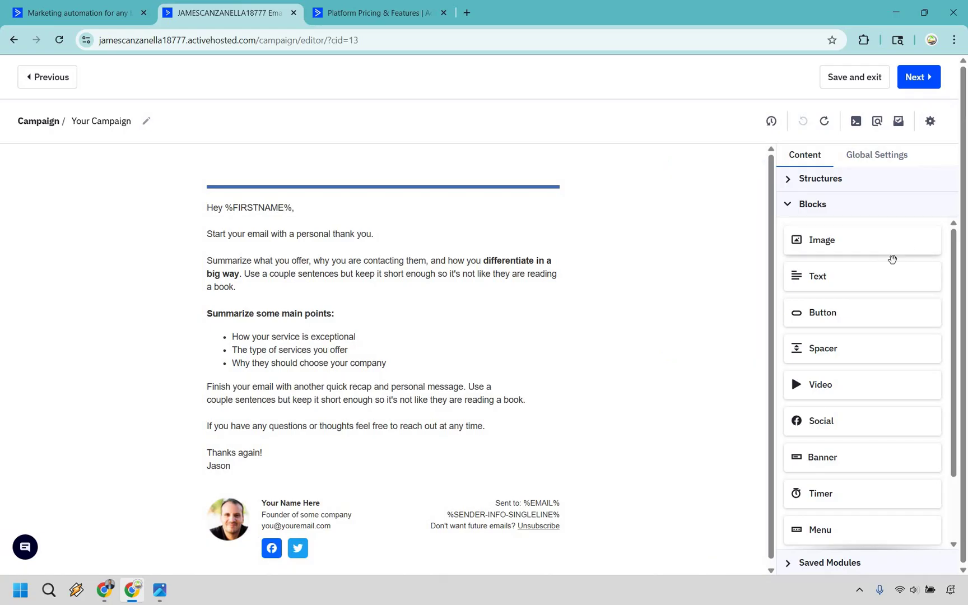
pyautogui.scroll(-2, 839, 216)
pyautogui.scroll(2, 834, 185)
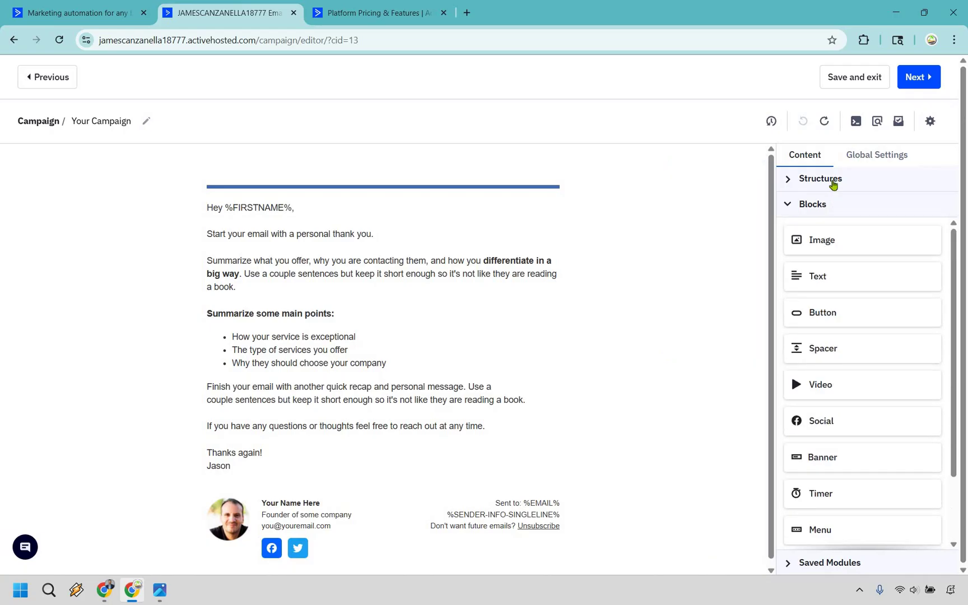
# In the main text block, replace 'enough' in the summary paragraph with 'change it up'
pyautogui.click(833, 185)
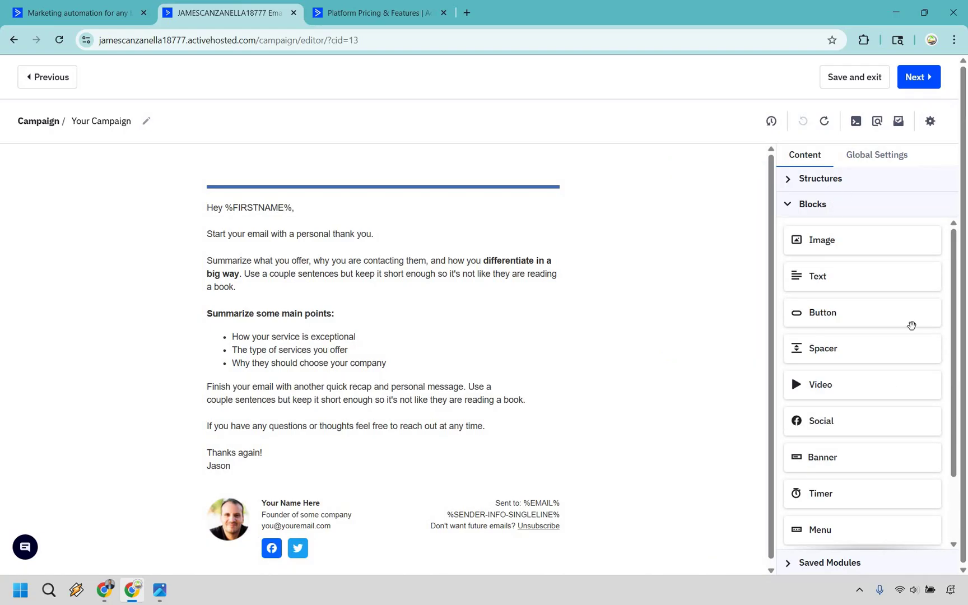
pyautogui.click(436, 275)
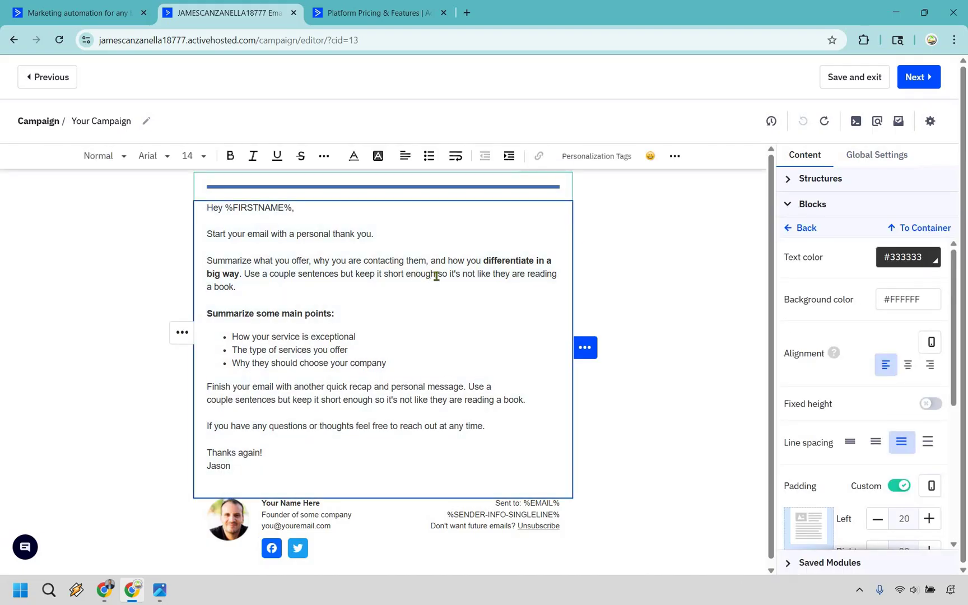
pyautogui.doubleClick(406, 275)
pyautogui.write('change it u')
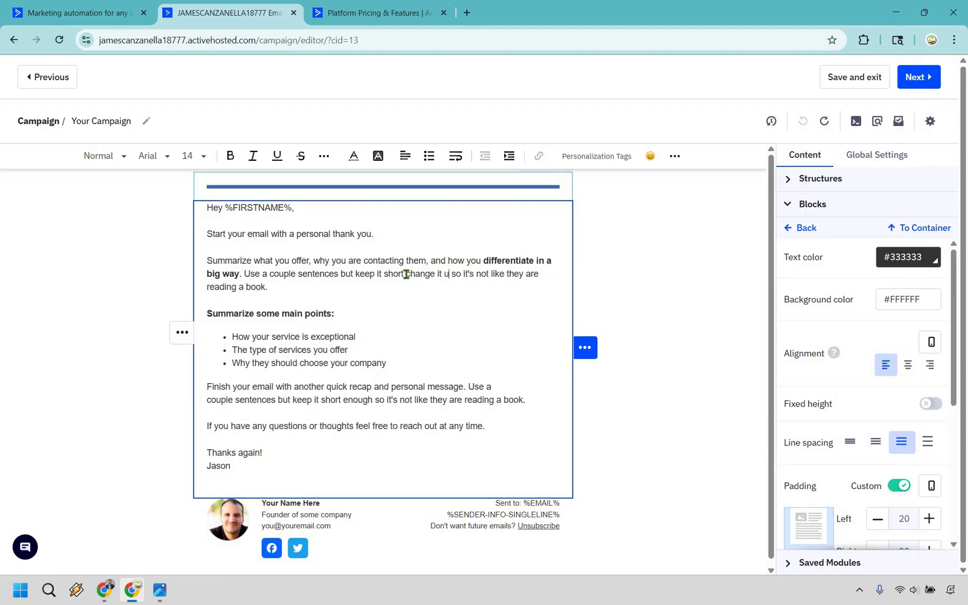
pyautogui.write('p')
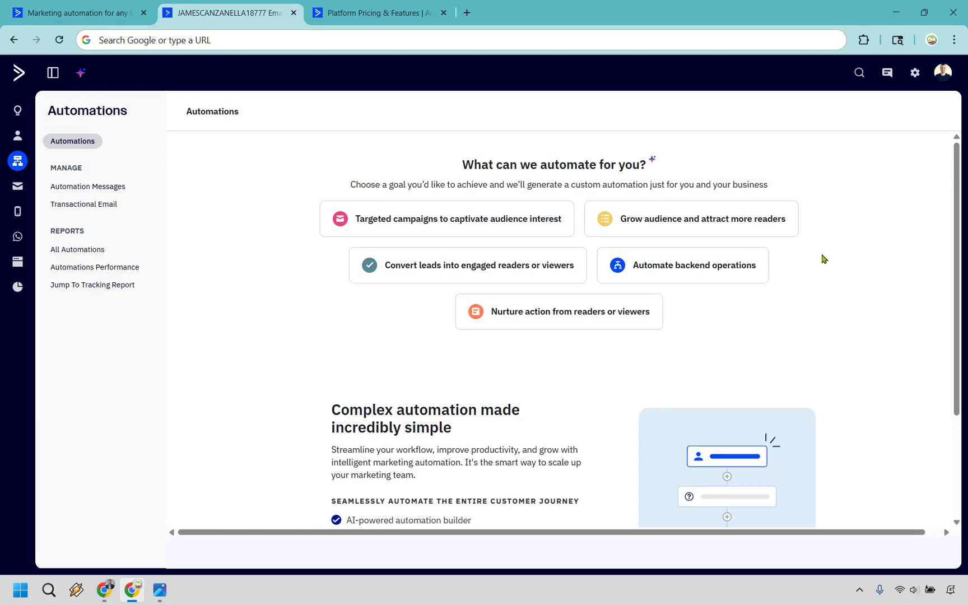
pyautogui.scroll(-3, 824, 255)
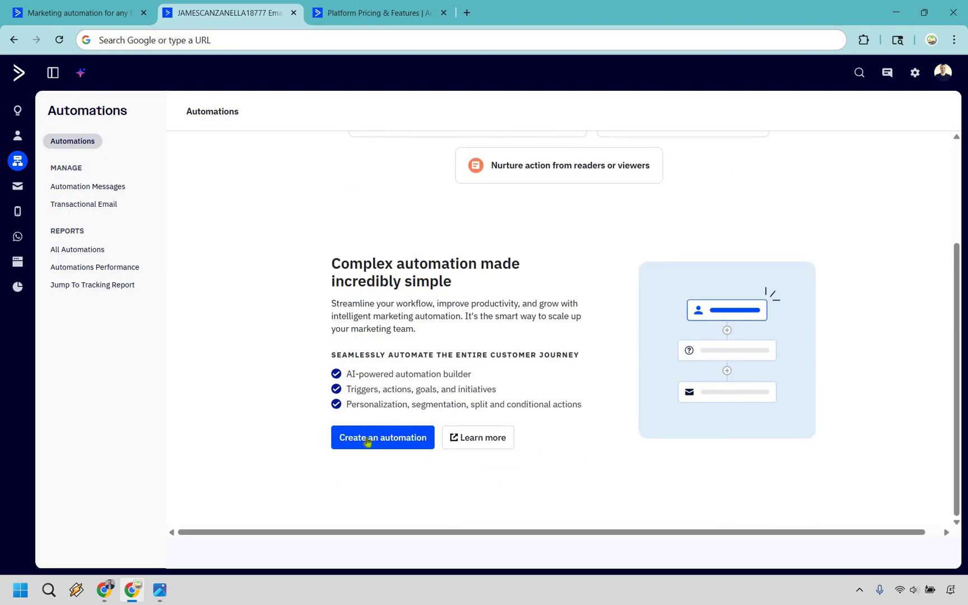
pyautogui.click(368, 442)
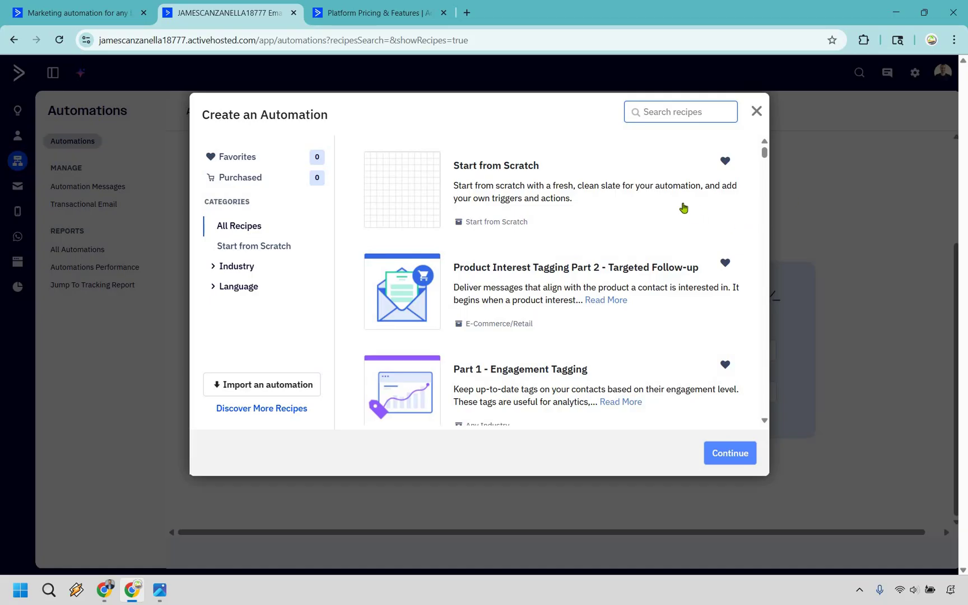
# Browse all automation recipes, then start a blank automation from scratch
pyautogui.scroll(-2, 650, 209)
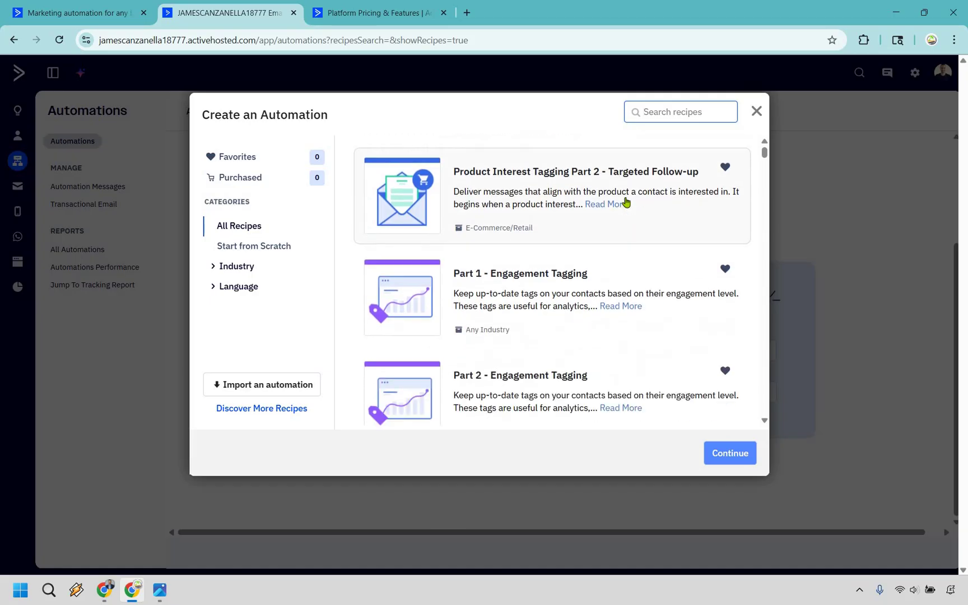
pyautogui.scroll(-5, 627, 203)
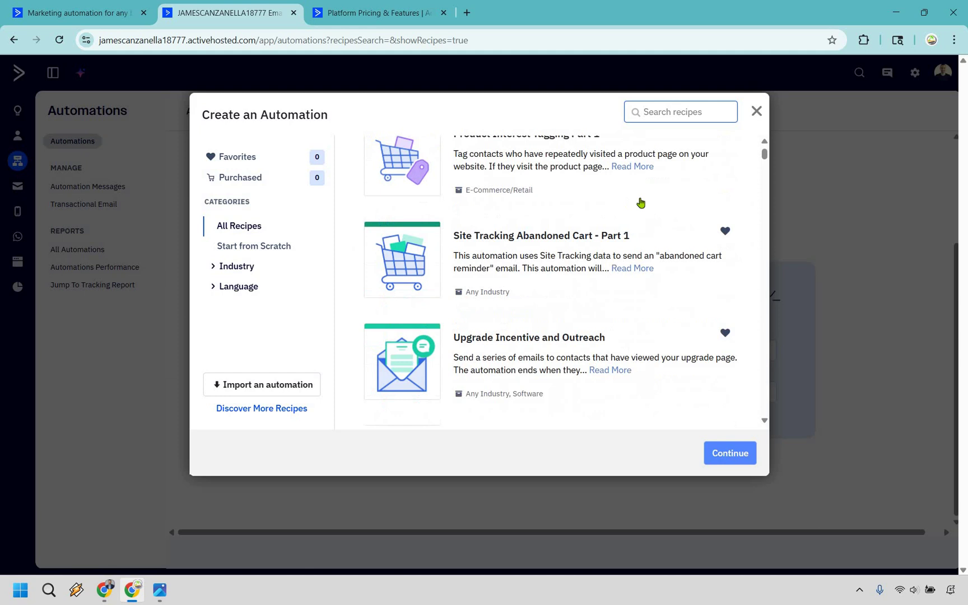
pyautogui.scroll(-1, 663, 205)
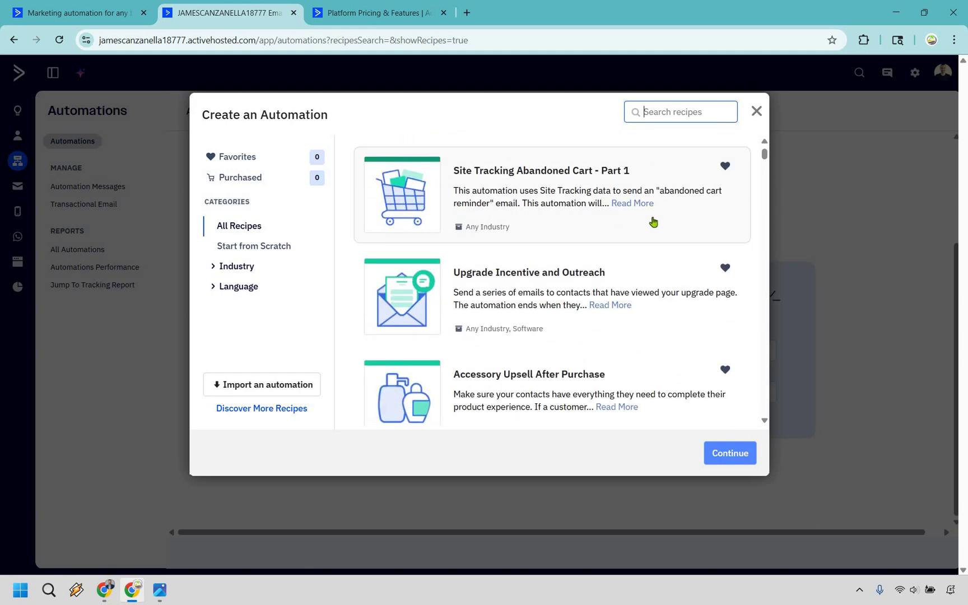
pyautogui.scroll(-1, 653, 219)
pyautogui.scroll(-2, 626, 214)
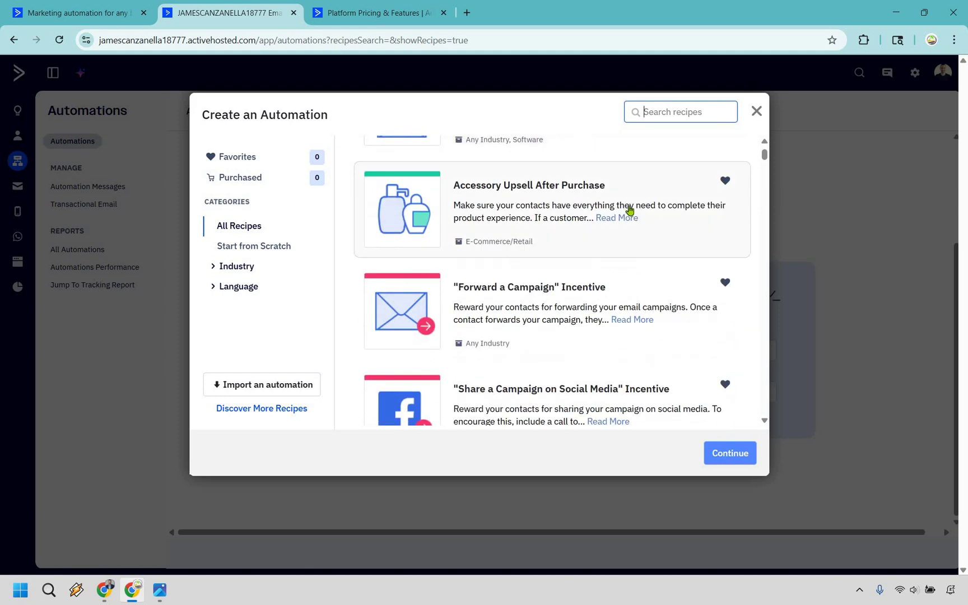
pyautogui.scroll(-7, 737, 188)
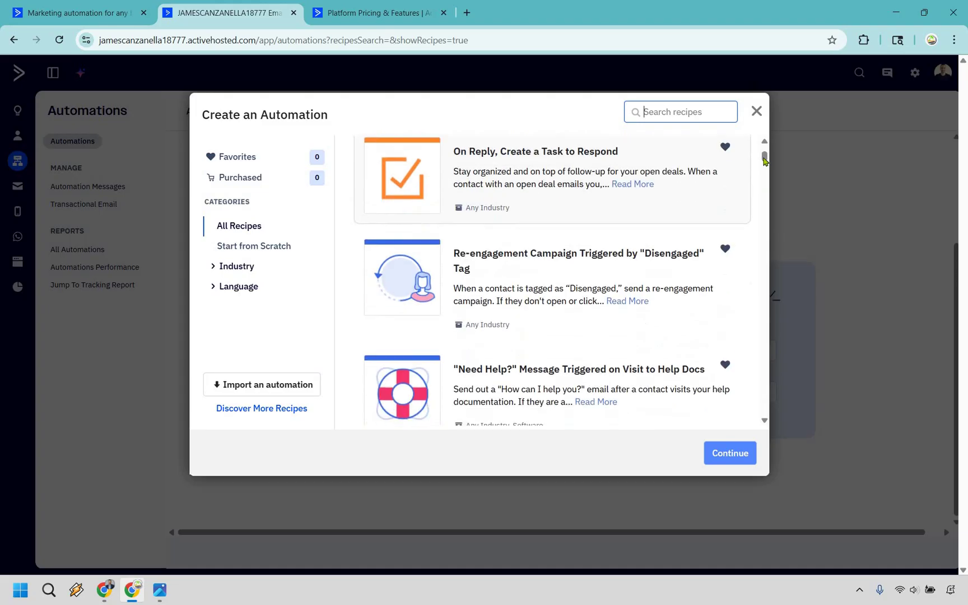
pyautogui.scroll(-12, 767, 201)
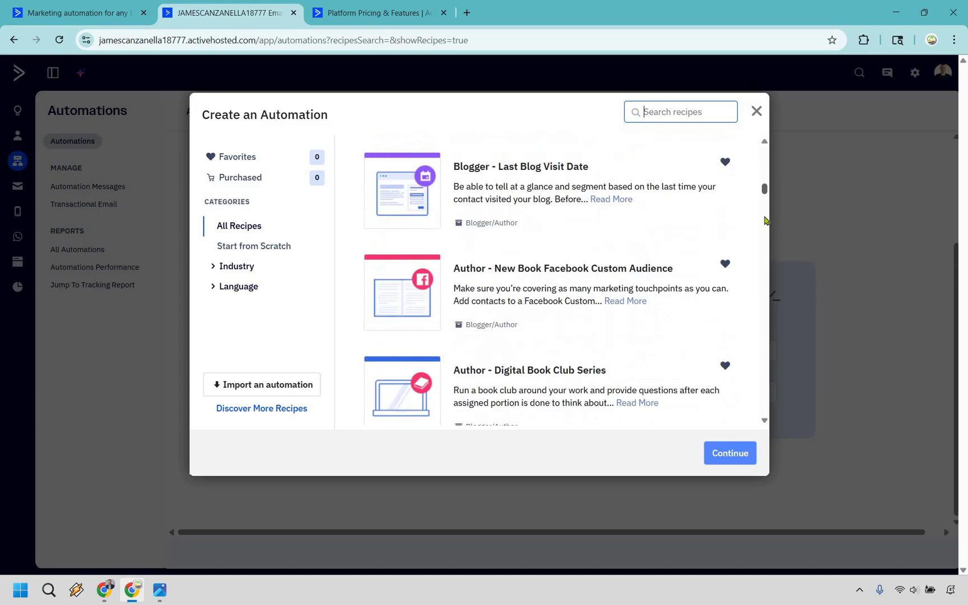
pyautogui.scroll(-15, 713, 238)
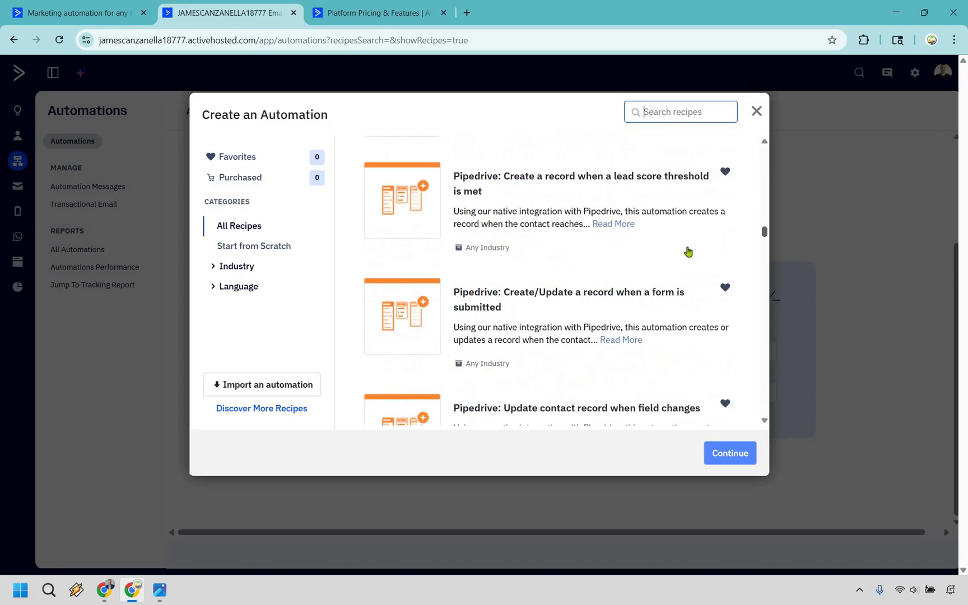
pyautogui.scroll(-15, 686, 250)
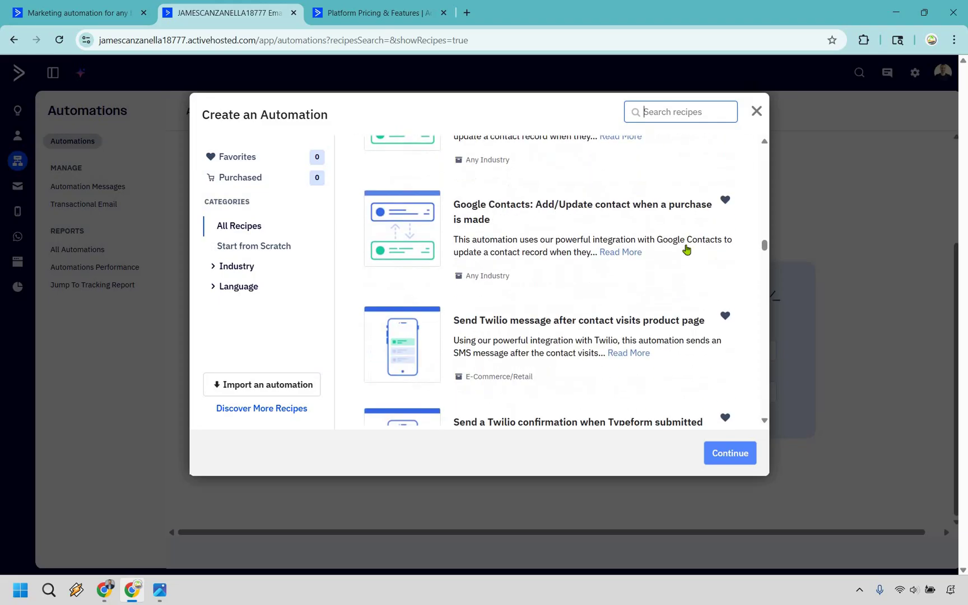
pyautogui.scroll(-12, 686, 250)
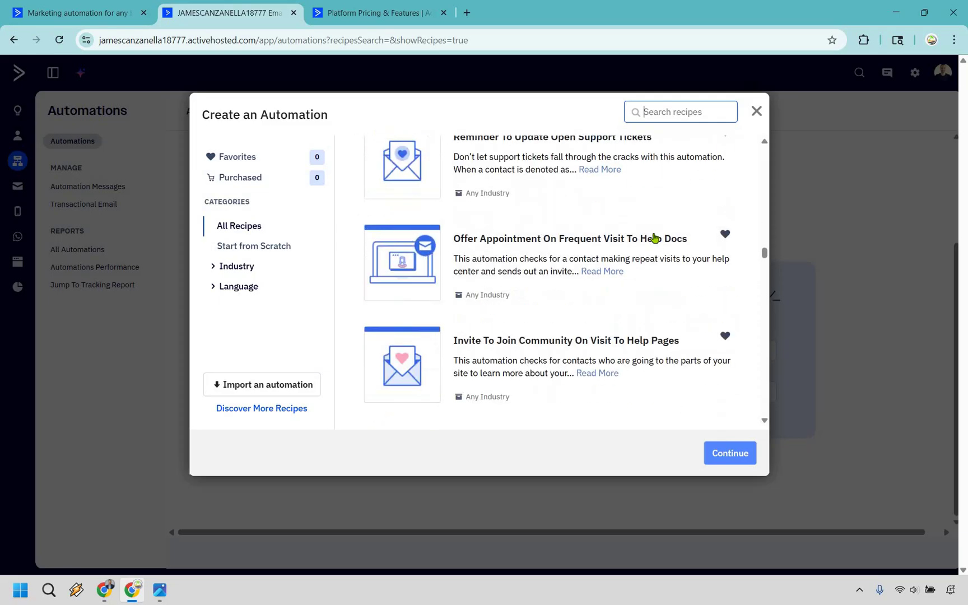
pyautogui.scroll(-15, 654, 238)
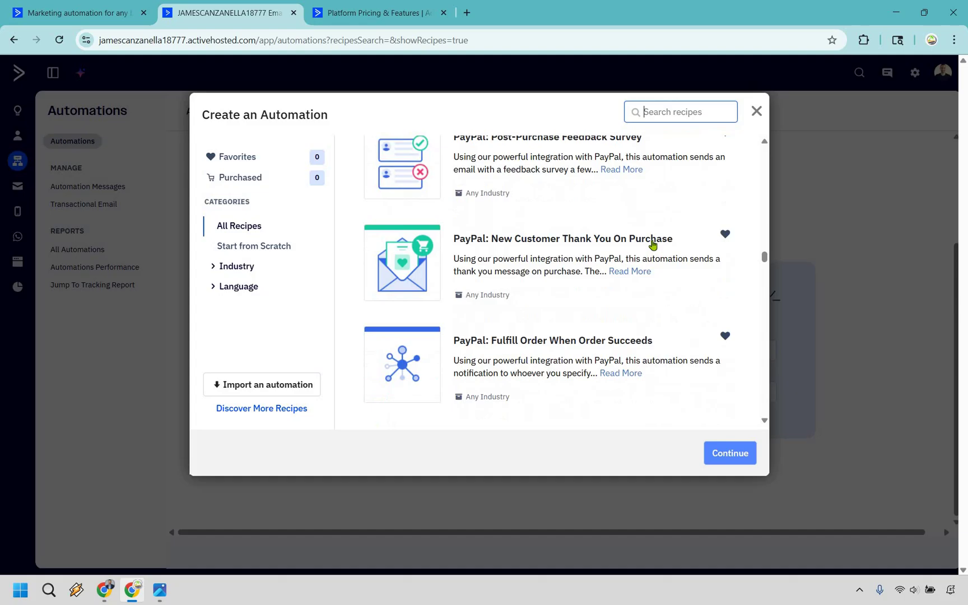
pyautogui.scroll(-10, 729, 266)
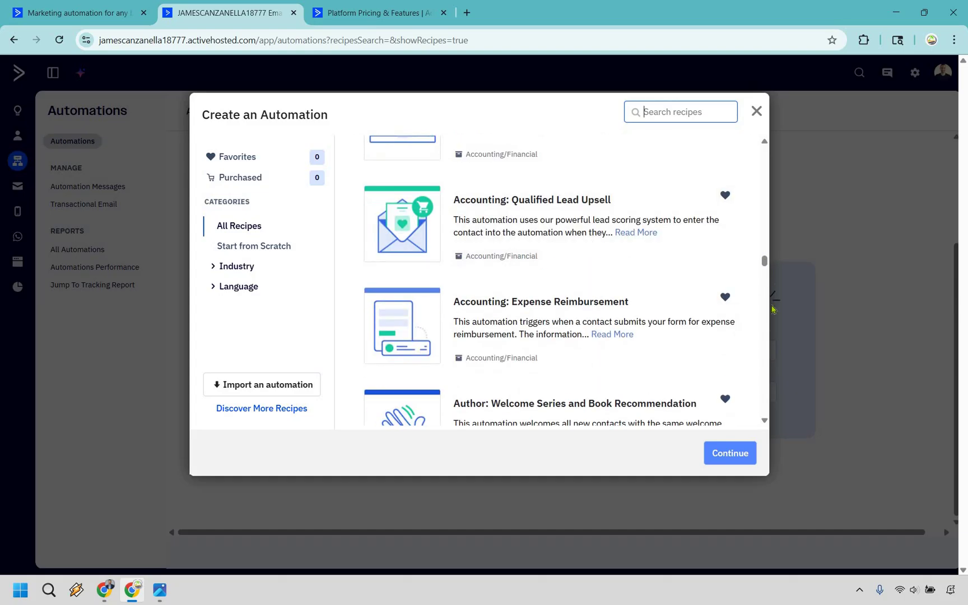
pyautogui.scroll(-15, 774, 346)
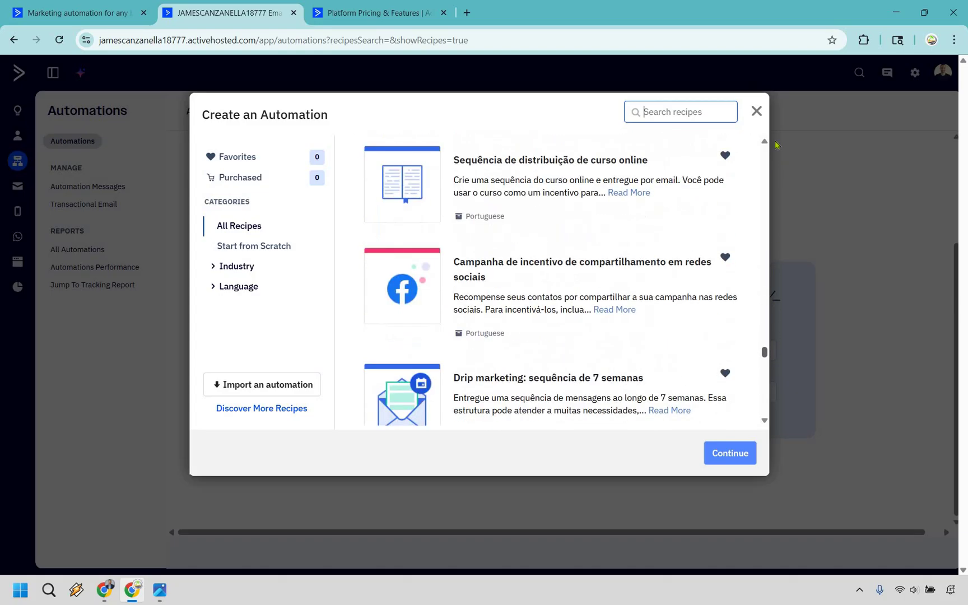
pyautogui.moveTo(776, 144); pyautogui.dragTo(773, 134)
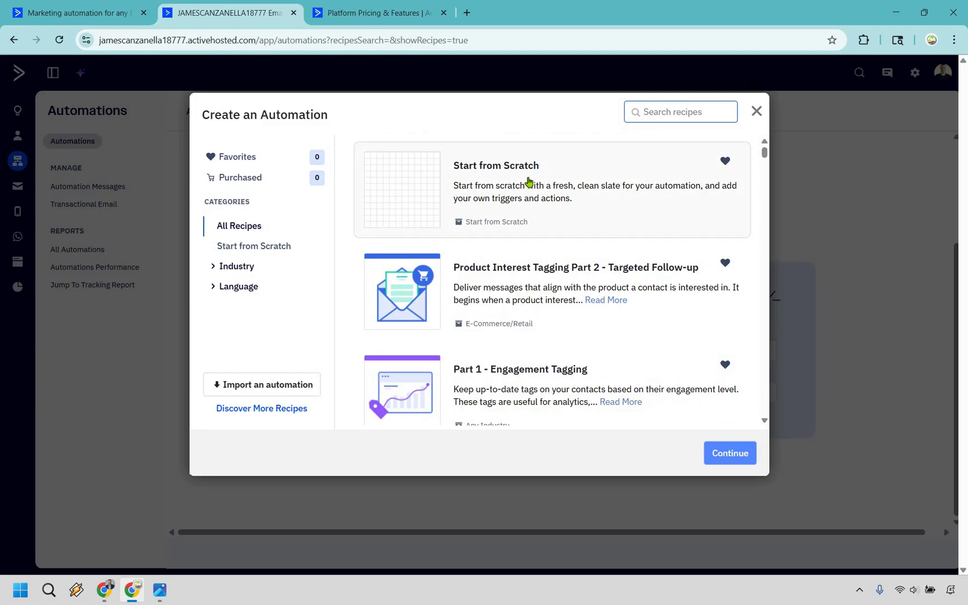
pyautogui.click(728, 451)
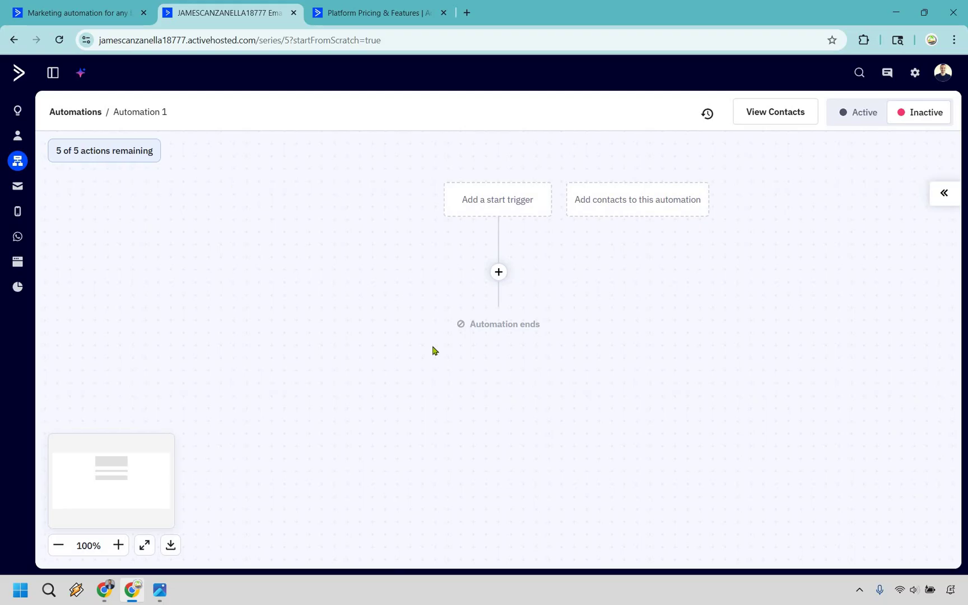
# Trigger the automation on subscribing to Master Contact List and name it ActiveAutomation
pyautogui.click(488, 201)
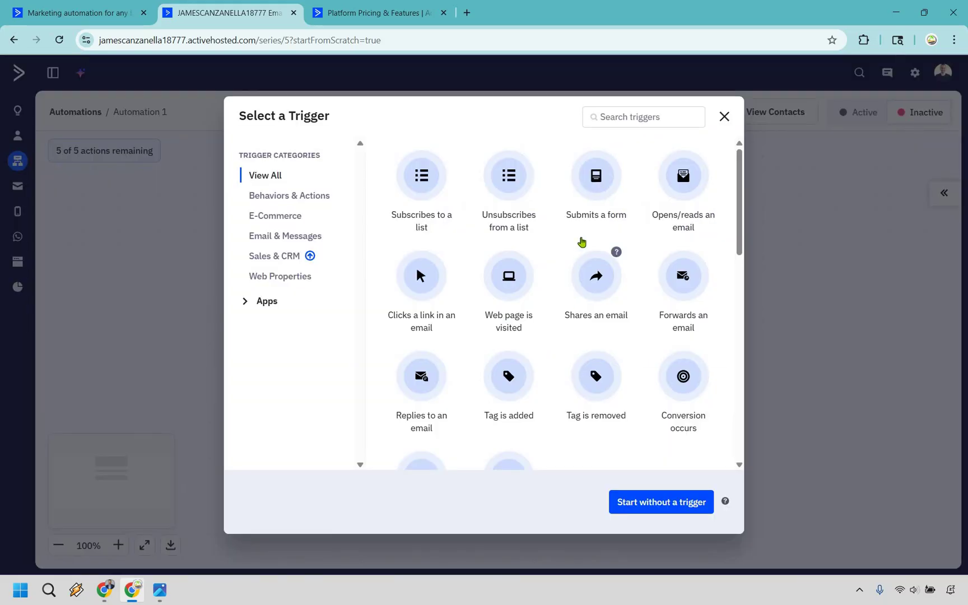
pyautogui.scroll(-5, 583, 243)
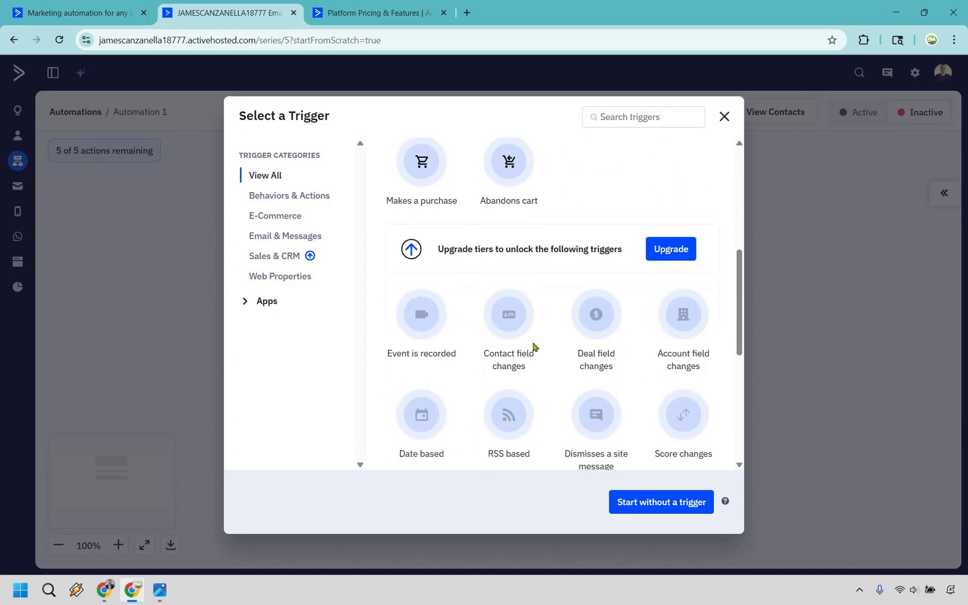
pyautogui.scroll(-3, 729, 320)
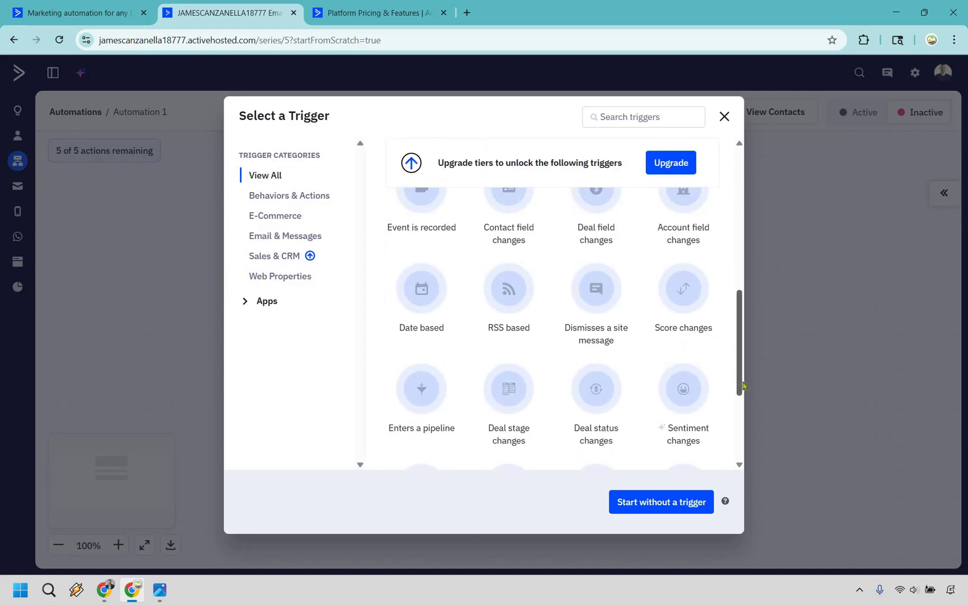
pyautogui.moveTo(743, 386); pyautogui.dragTo(758, 159)
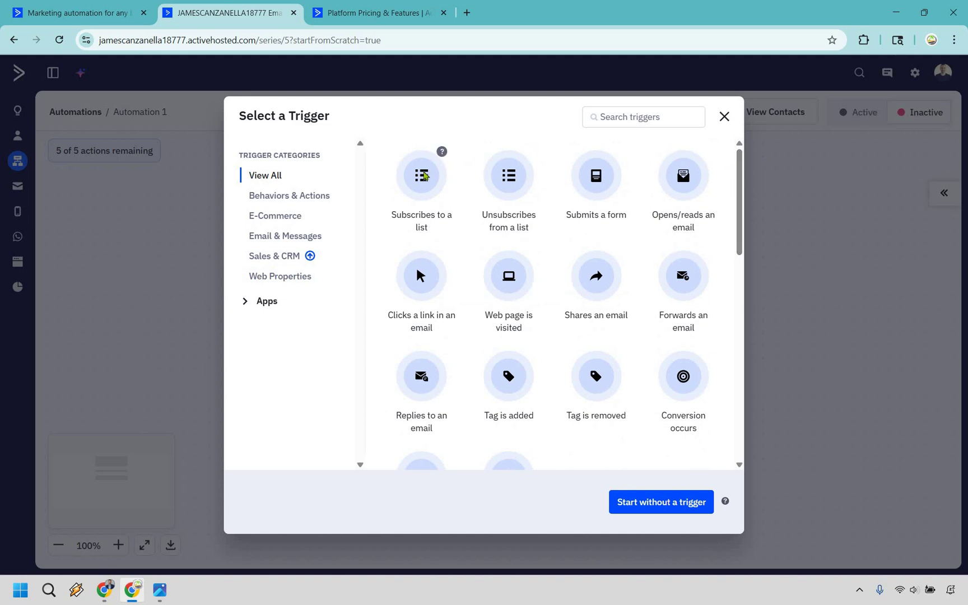
pyautogui.click(407, 177)
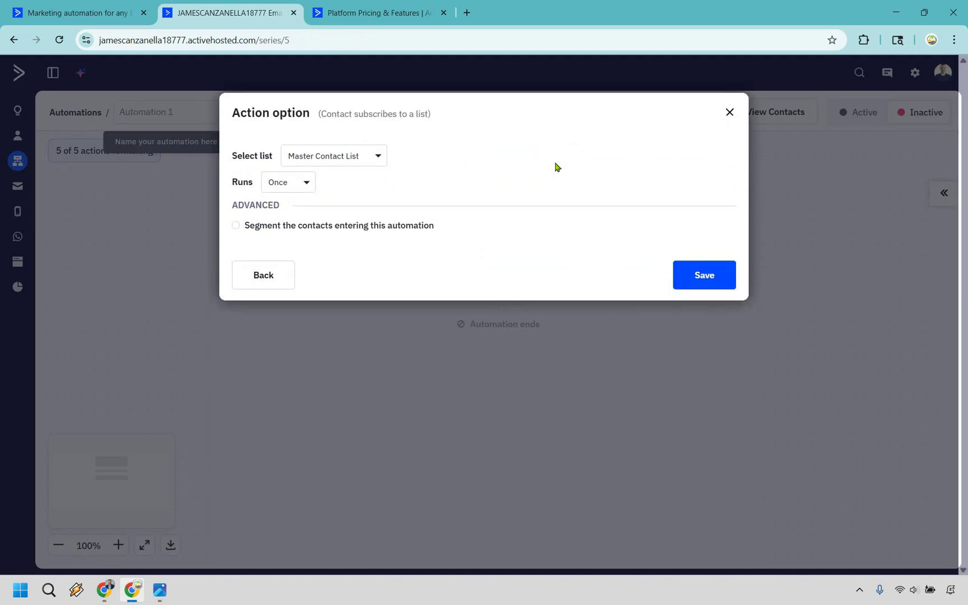
pyautogui.click(706, 277)
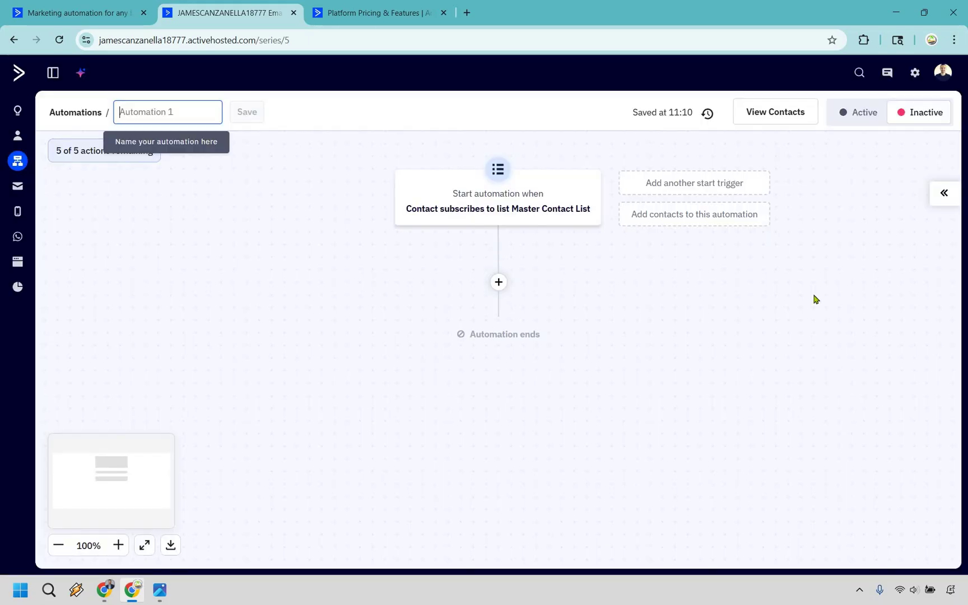
pyautogui.write('ActiveAutomation')
pyautogui.press('Return')
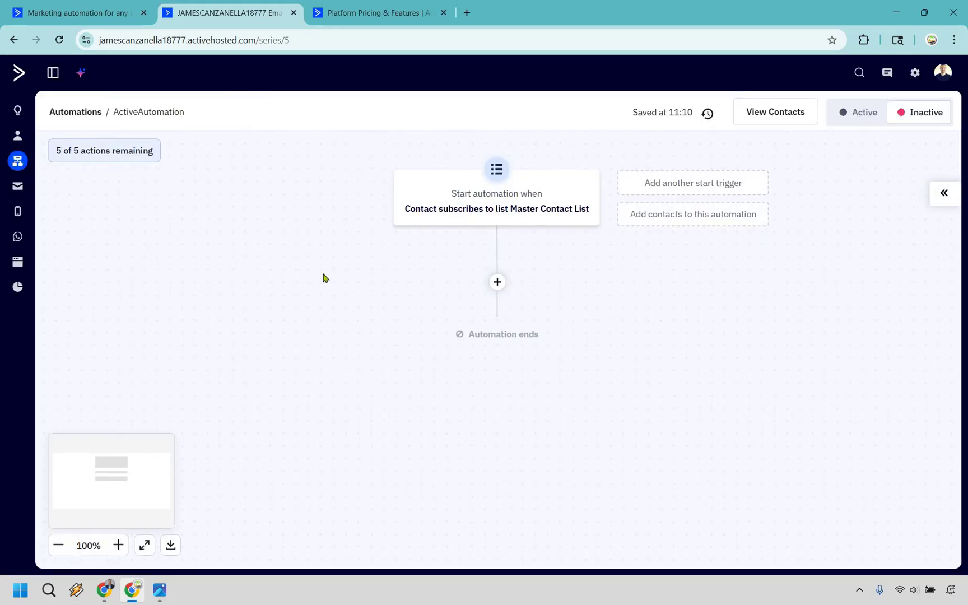
# Add the first action, look through the Sending, Workflow and Contact categories, then pick Send an email
pyautogui.click(497, 283)
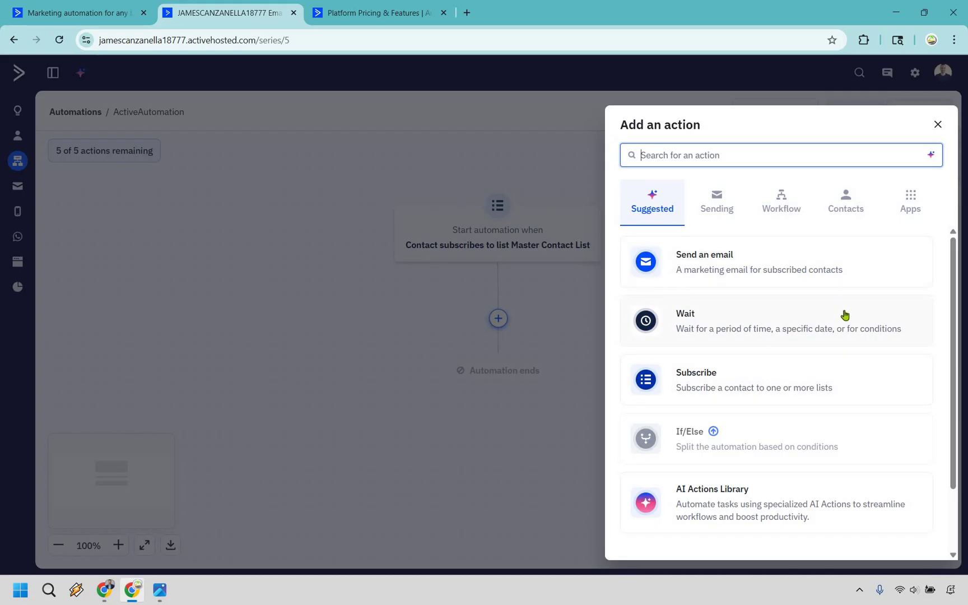
pyautogui.scroll(-2, 779, 324)
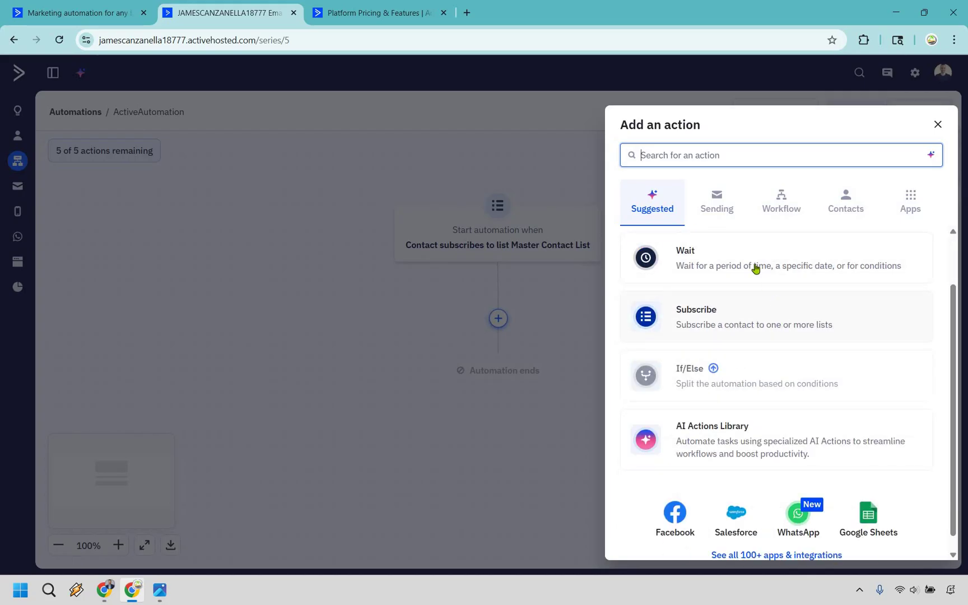
pyautogui.scroll(2, 719, 206)
pyautogui.click(719, 206)
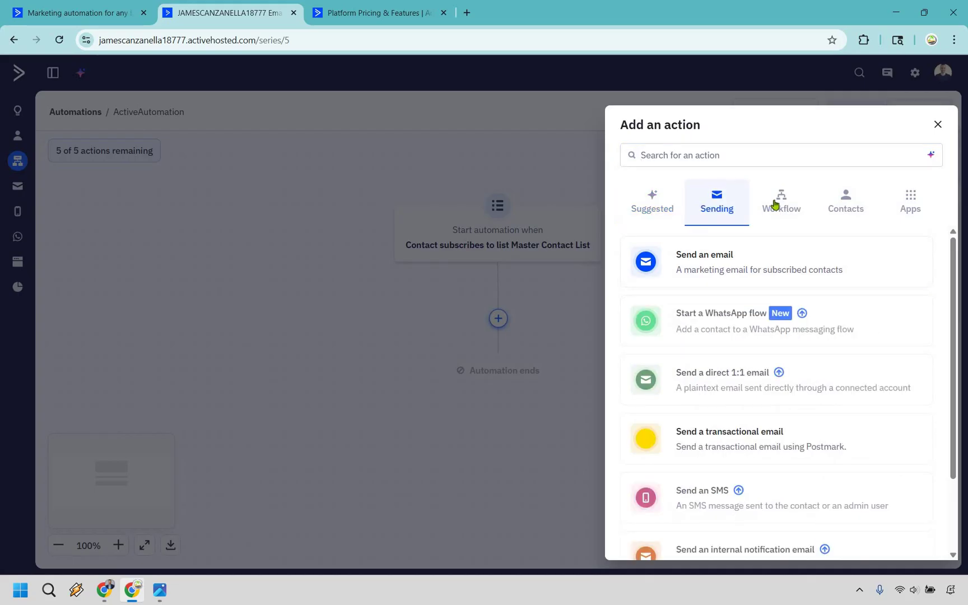
pyautogui.click(782, 202)
pyautogui.click(847, 208)
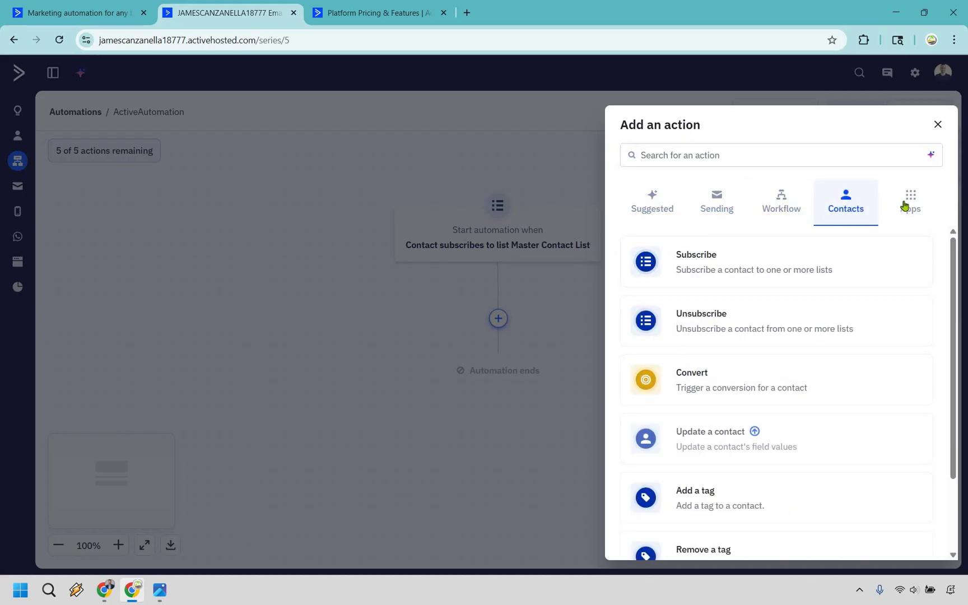
pyautogui.click(653, 208)
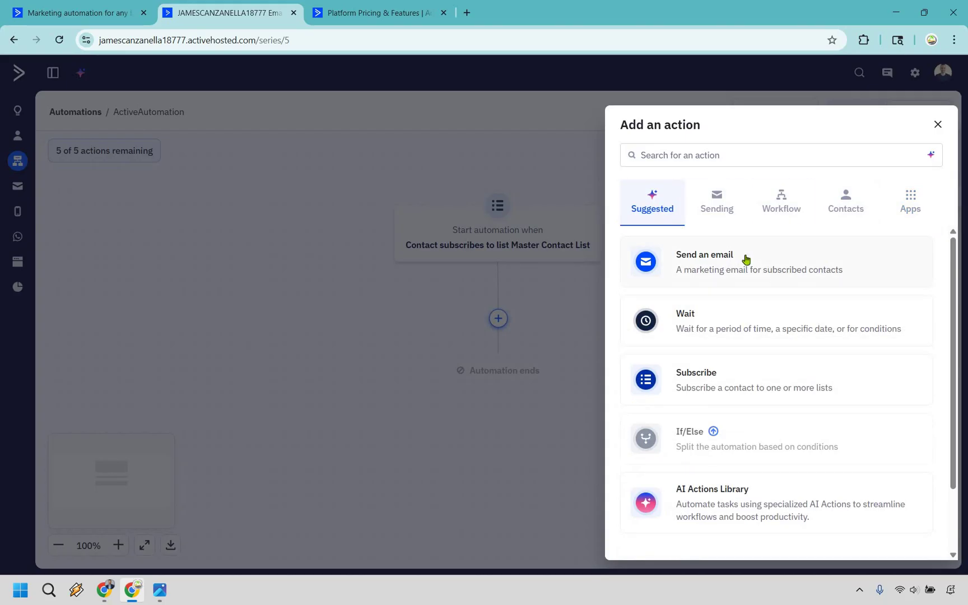
pyautogui.click(744, 264)
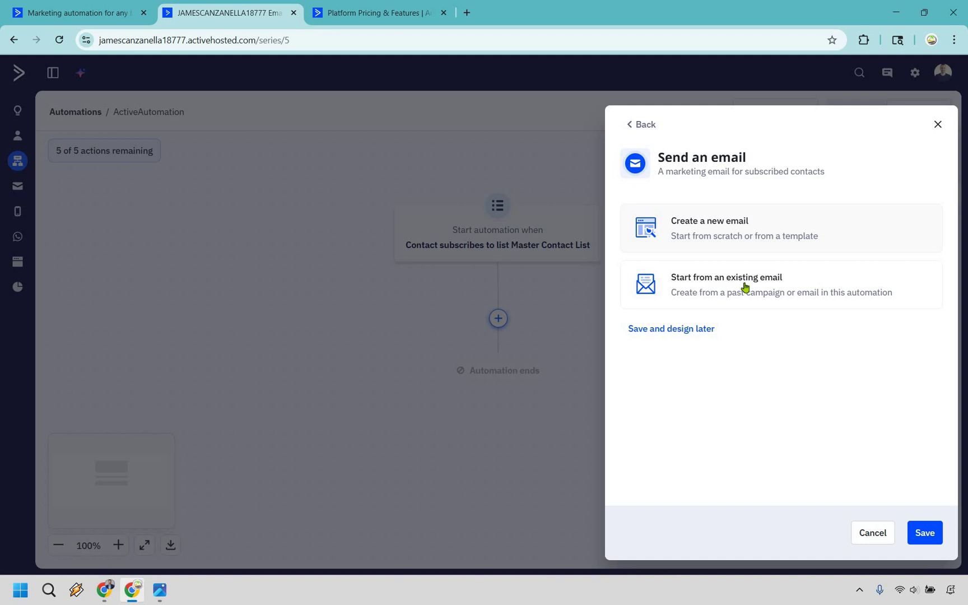
# Paste a description thanking subscribers for opting in and generate the 'Software Cheatsheet Welcome' email with AI
pyautogui.click(728, 229)
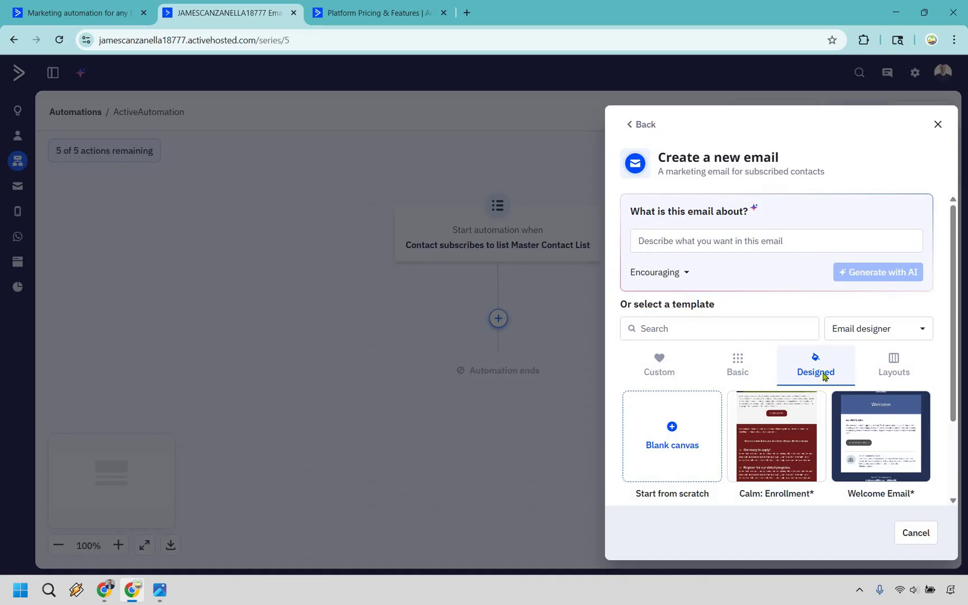
pyautogui.scroll(-2, 779, 291)
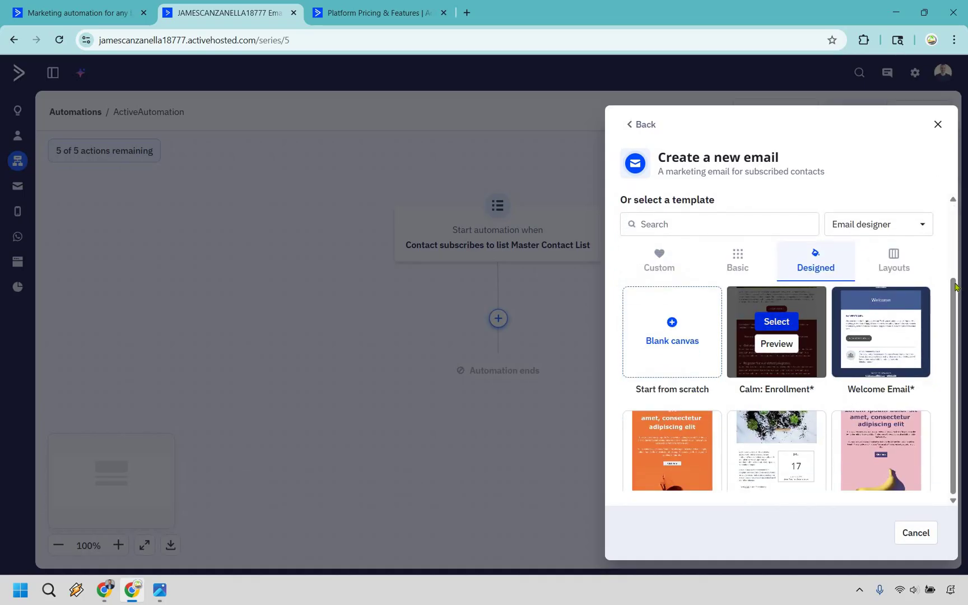
pyautogui.scroll(2, 767, 240)
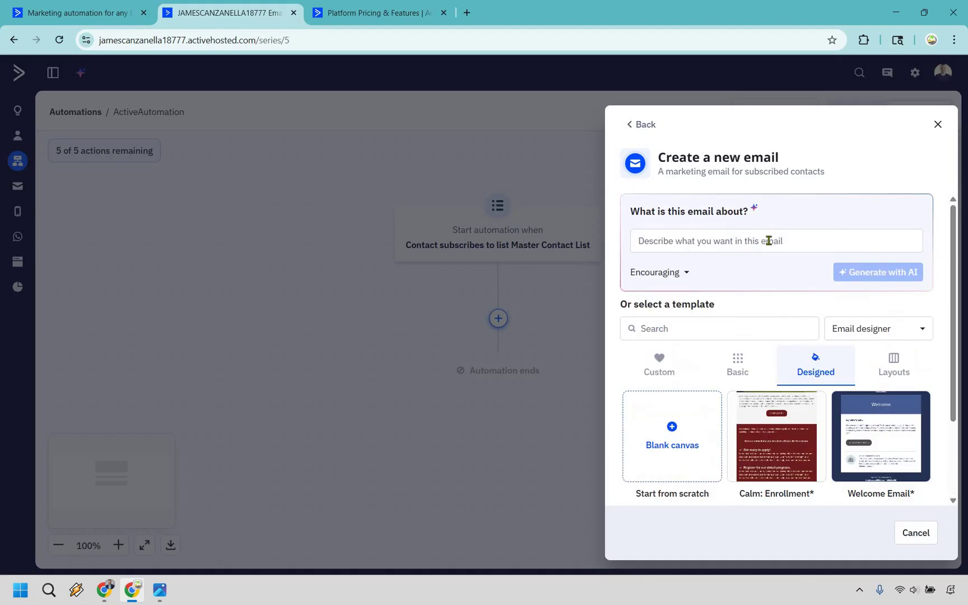
pyautogui.click(769, 240)
pyautogui.hotkey('ctrl', 'v')
pyautogui.moveTo(769, 240); pyautogui.dragTo(856, 213)
pyautogui.click(753, 240)
pyautogui.click(856, 214)
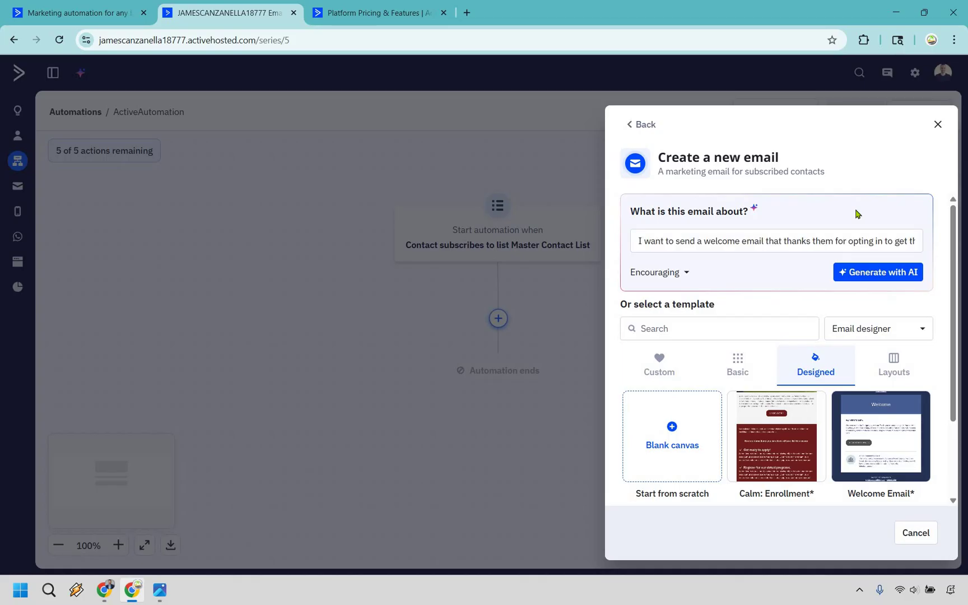
pyautogui.click(892, 272)
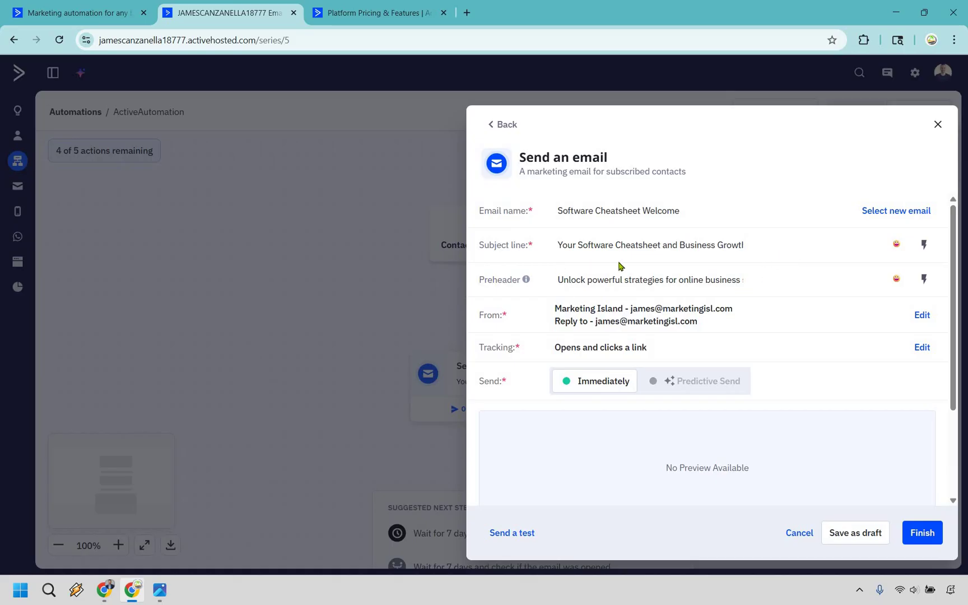
pyautogui.scroll(-2, 701, 348)
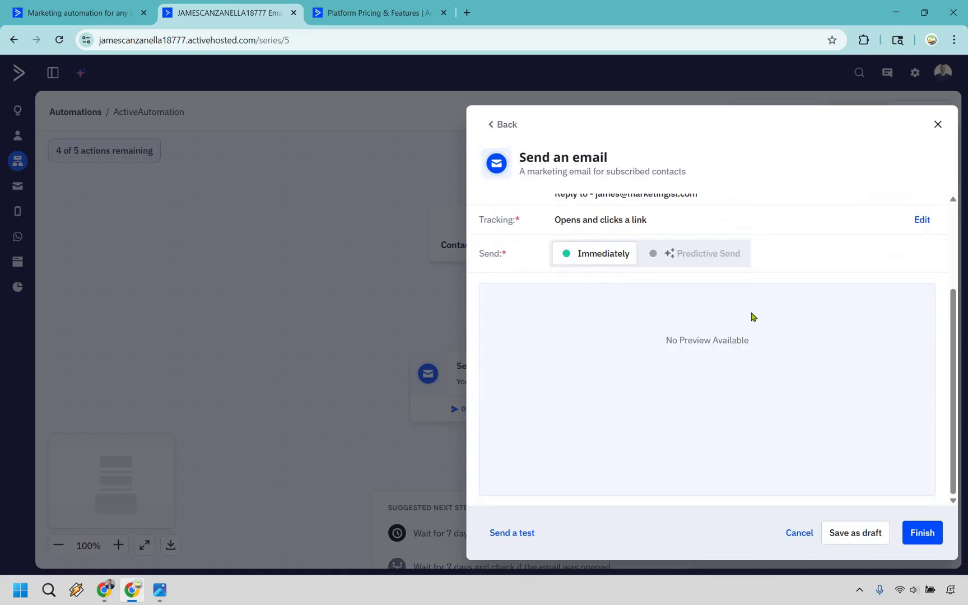
# Open the Software Cheatsheet Welcome email in the design editor and scroll to its body text
pyautogui.moveTo(825, 377)
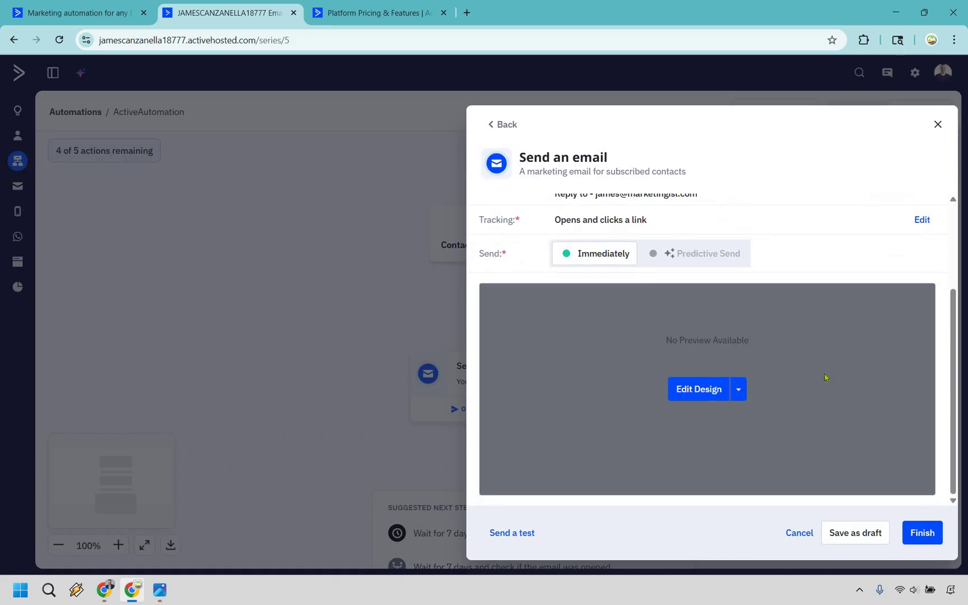
pyautogui.click(697, 390)
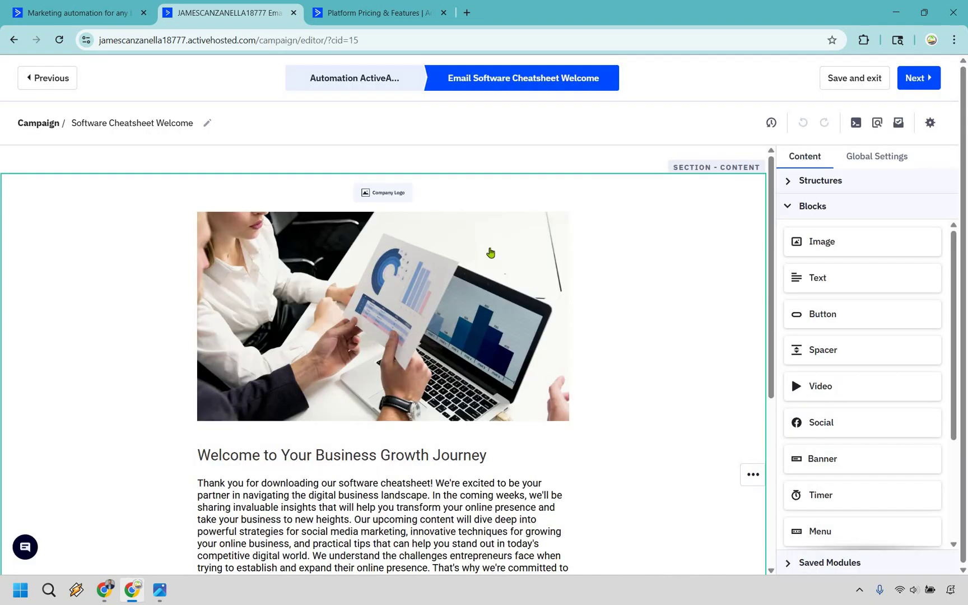
pyautogui.scroll(-3, 676, 325)
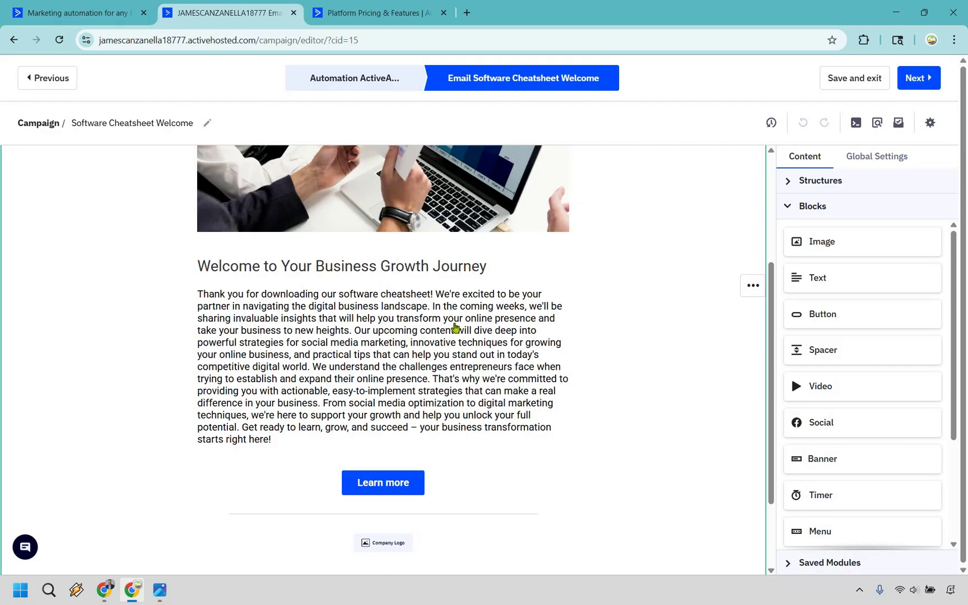
# Start new paragraphs at We're excited, In the coming weeks, Our upcoming content and We understand
pyautogui.click(431, 318)
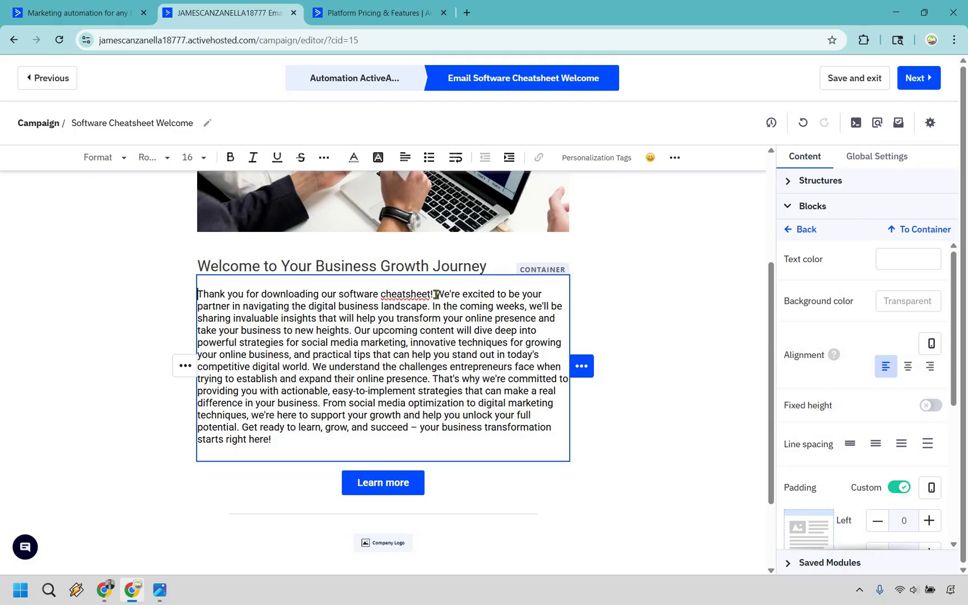
pyautogui.click(437, 294)
pyautogui.press('Return')
pyautogui.press('Return')
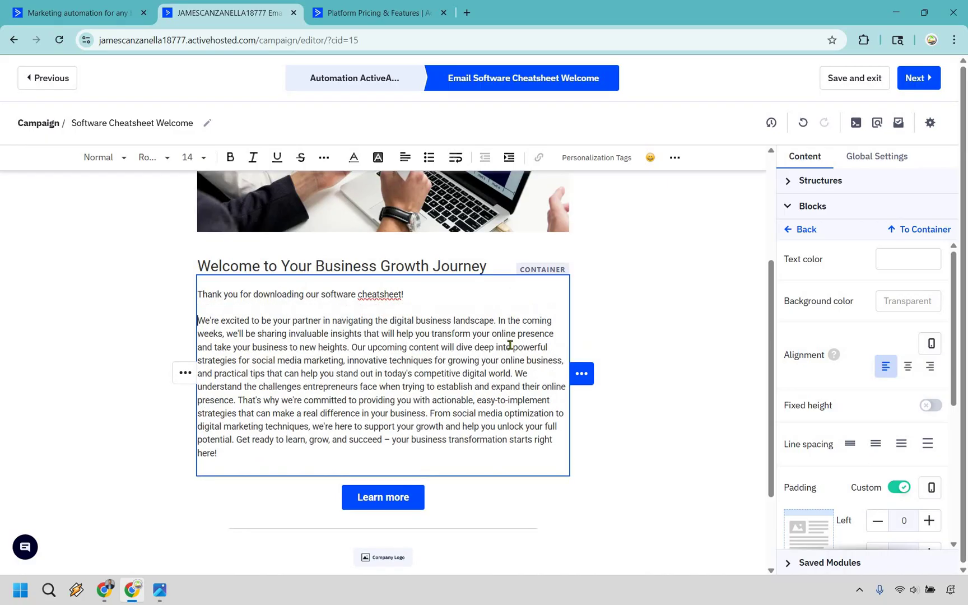
pyautogui.click(497, 321)
pyautogui.press('Return')
pyautogui.press('Return')
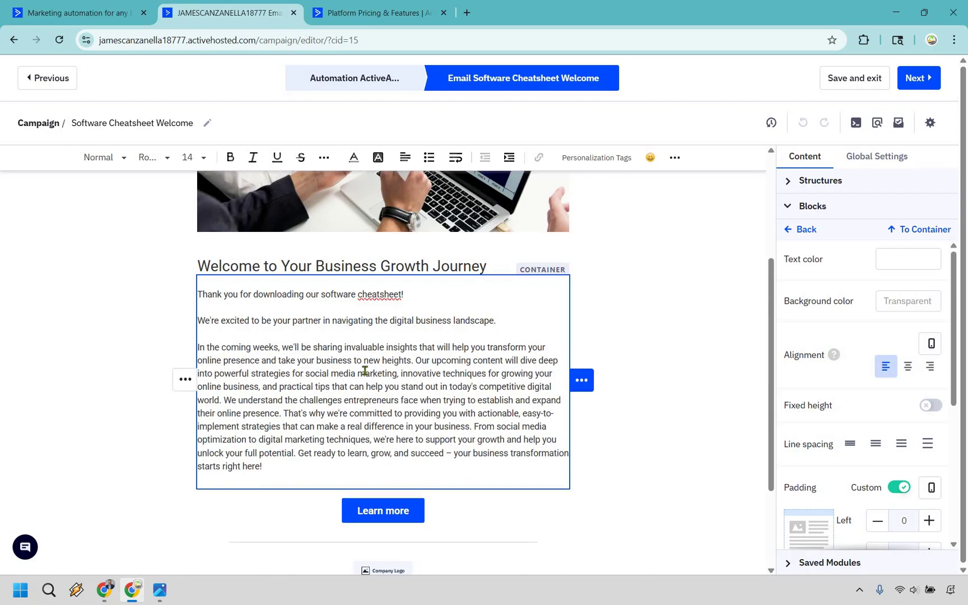
pyautogui.click(417, 361)
pyautogui.press('Return')
pyautogui.press('Return')
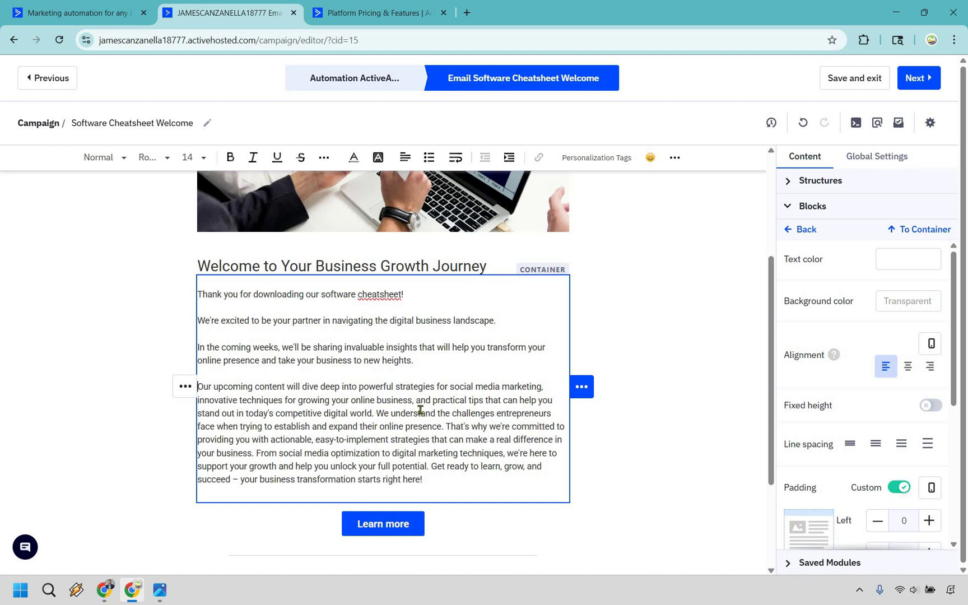
pyautogui.click(376, 414)
pyautogui.press('Return')
pyautogui.press('Return')
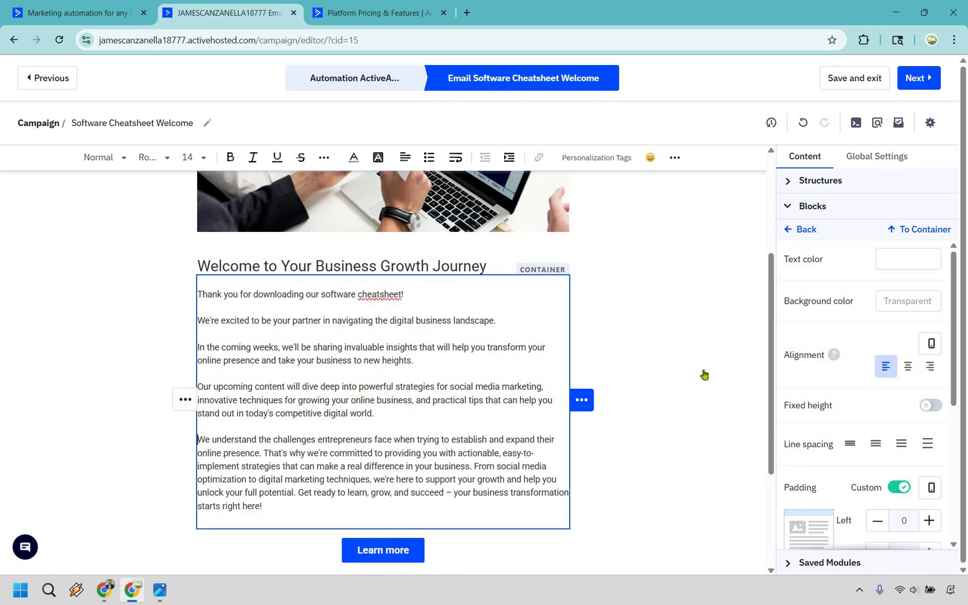
# Remove the blank lines between the new body paragraphs, working up from We understand
pyautogui.click(705, 374)
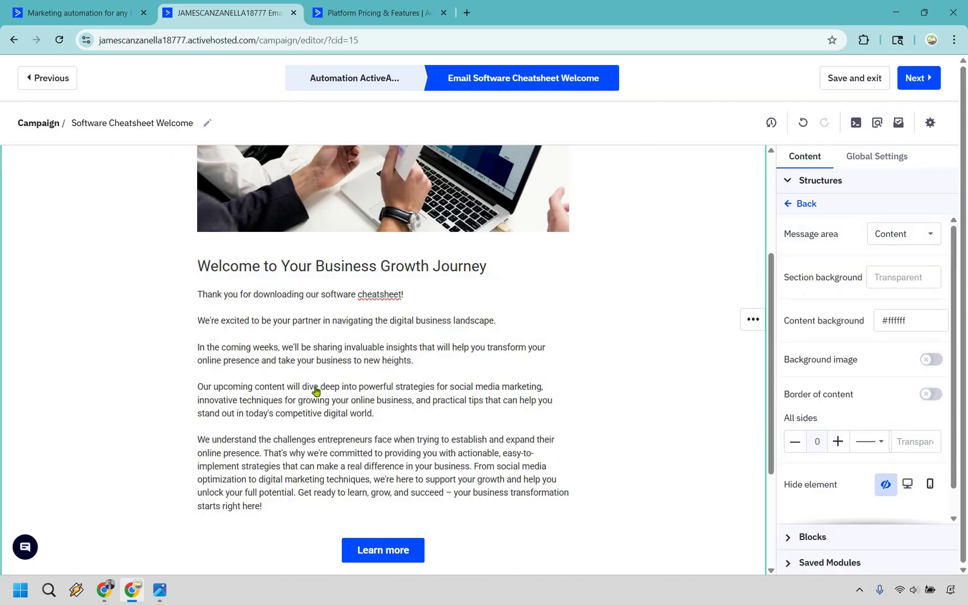
pyautogui.click(270, 428)
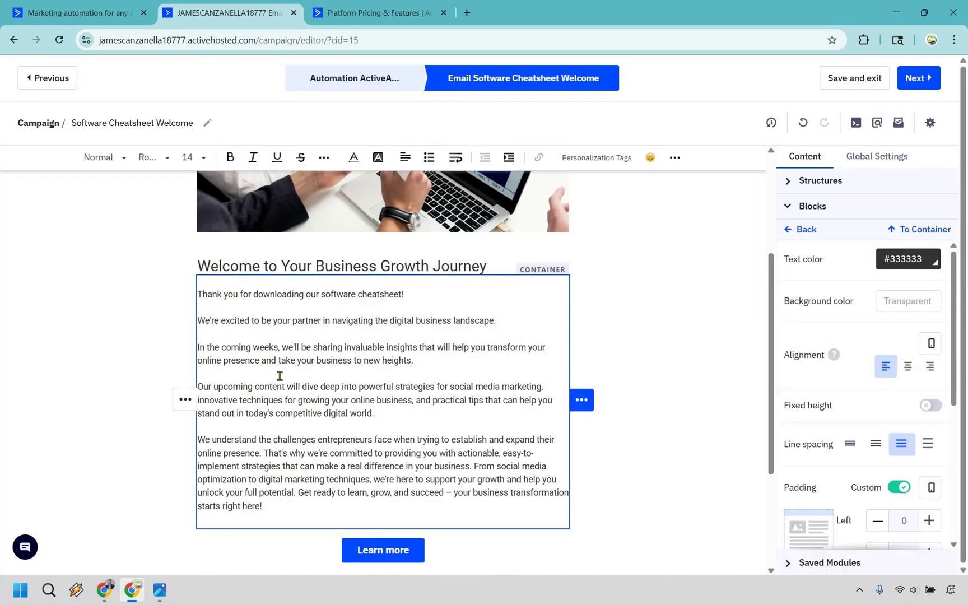
pyautogui.press('BackSpace')
pyautogui.press('Up')
pyautogui.press('Up')
pyautogui.press('Up')
pyautogui.press('BackSpace')
pyautogui.press('Up')
pyautogui.press('Up')
pyautogui.press('BackSpace')
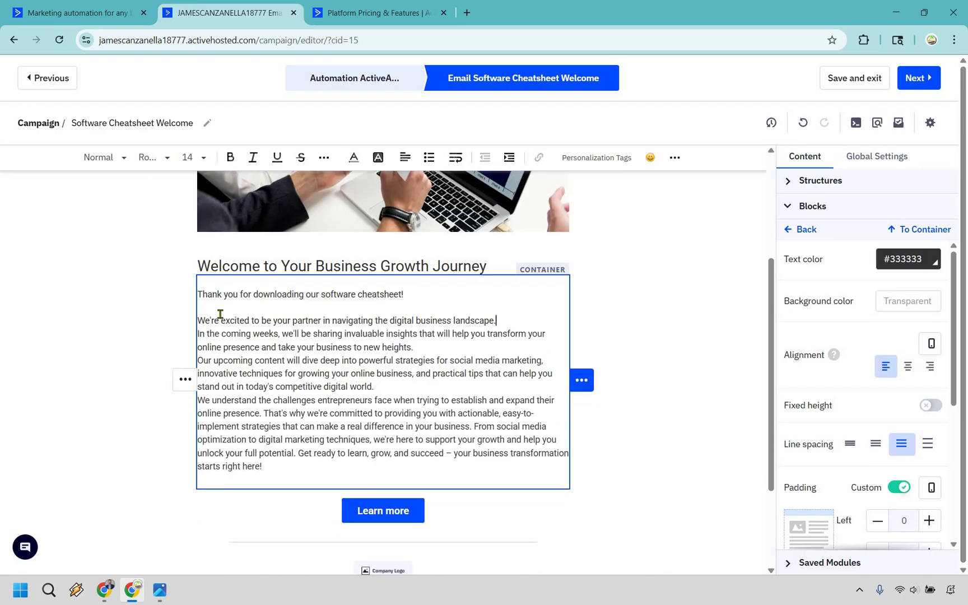
pyautogui.press('Up')
pyautogui.press('BackSpace')
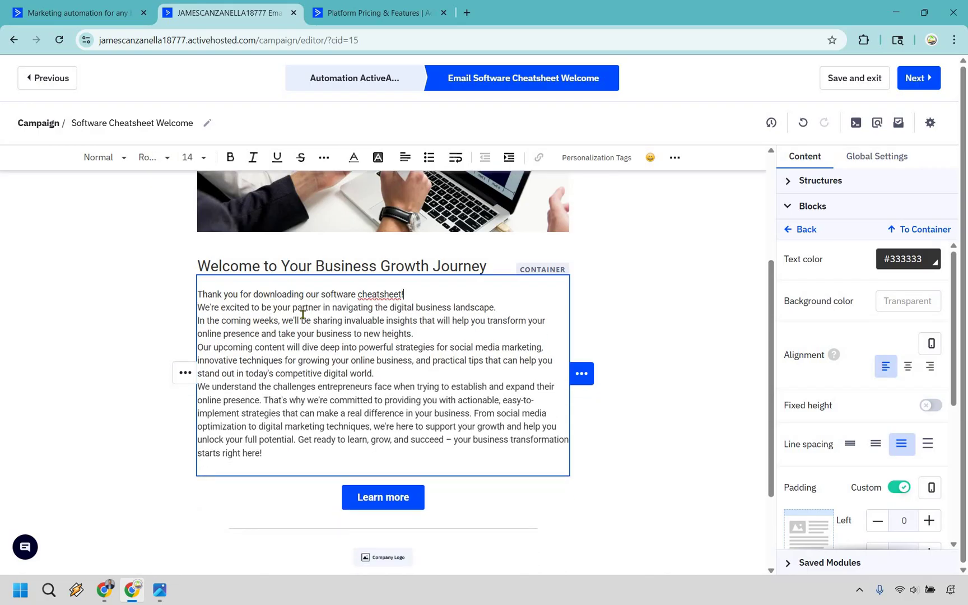
# Rejoin We're excited, In the coming weeks and Our upcoming content onto their preceding lines
pyautogui.press('Delete')
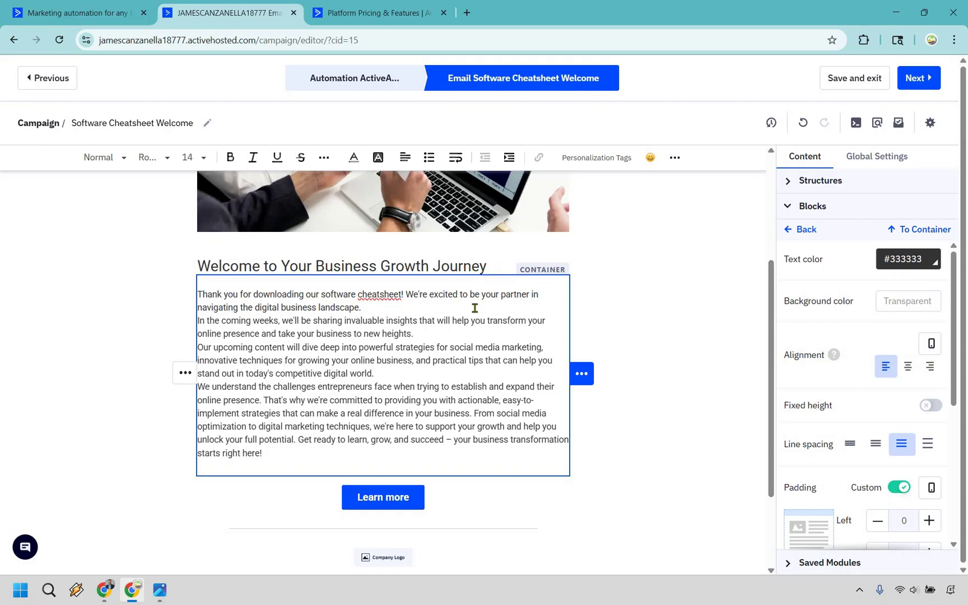
pyautogui.click(474, 309)
pyautogui.press('Delete')
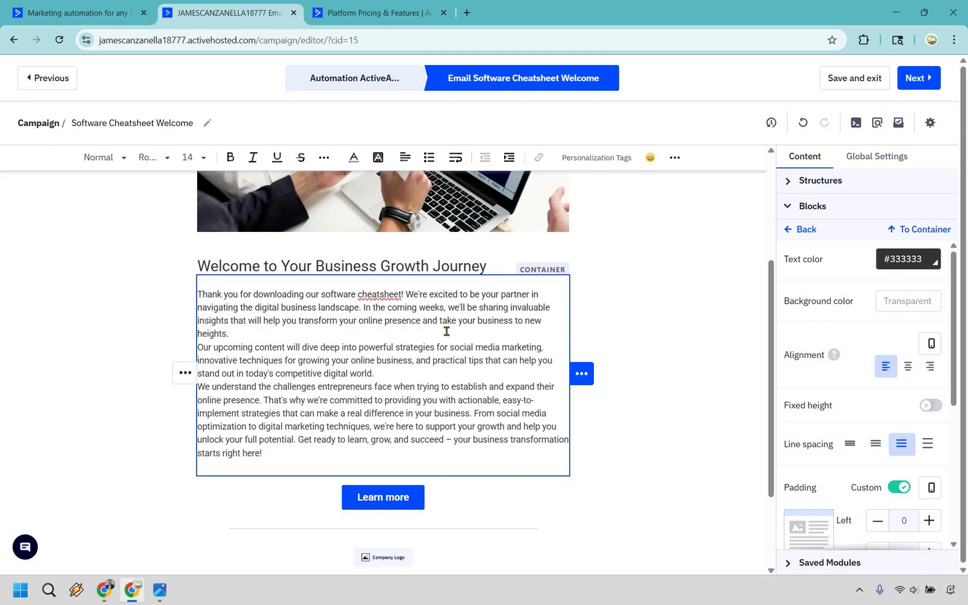
pyautogui.click(447, 332)
pyautogui.press('Delete')
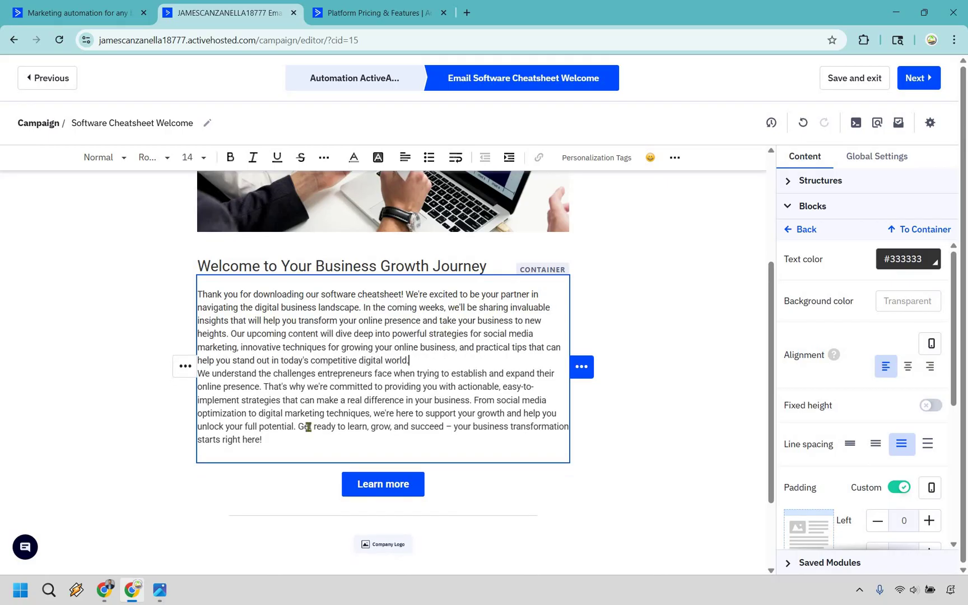
# Copy the whole body text and paste it onto the end of 'starts right here!'
pyautogui.hotkey('ctrl', 'a')
pyautogui.hotkey('ctrl', 'c')
pyautogui.click(306, 439)
pyautogui.hotkey('ctrl', 'v')
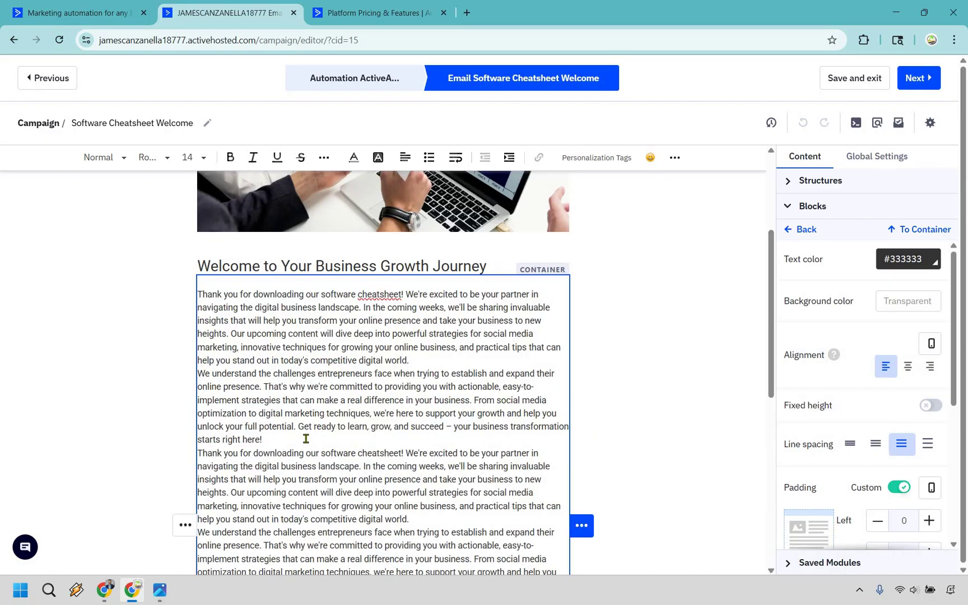
pyautogui.press('Delete')
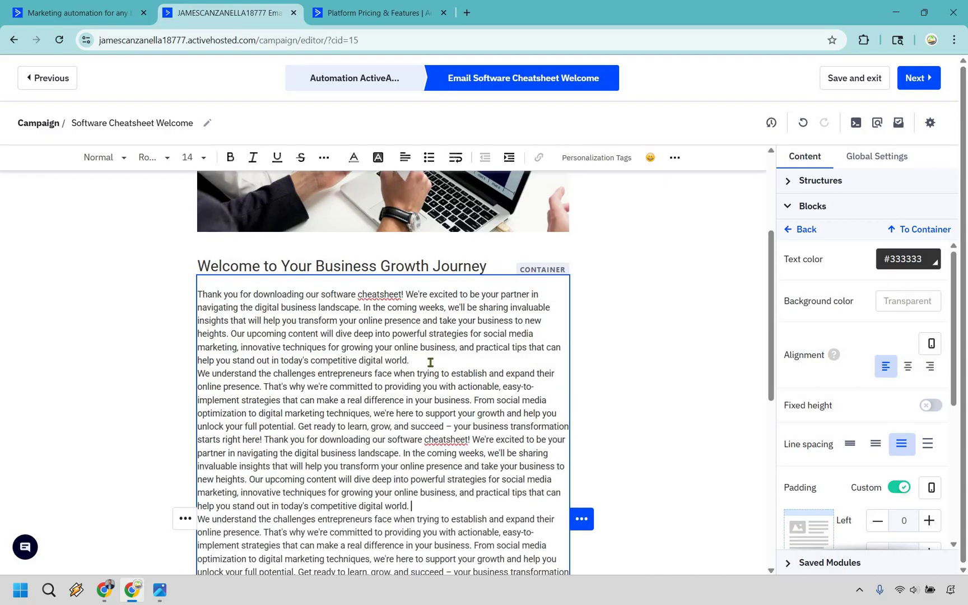
# Merge both 'We understand the challenges' lines and the following paragraph into the running text
pyautogui.click(443, 364)
pyautogui.press('Delete')
pyautogui.click(352, 507)
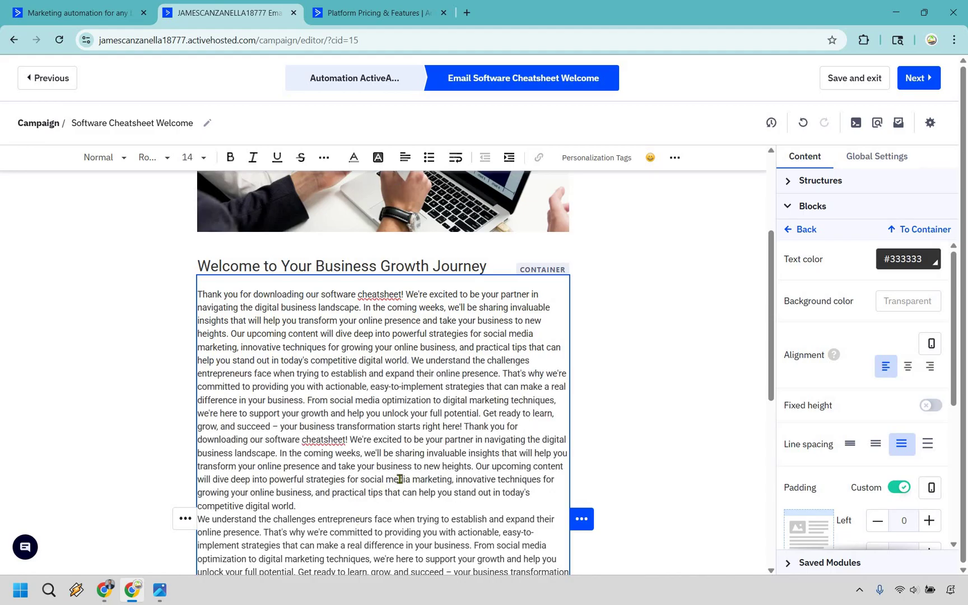
pyautogui.press('Delete')
pyautogui.scroll(-1, 408, 466)
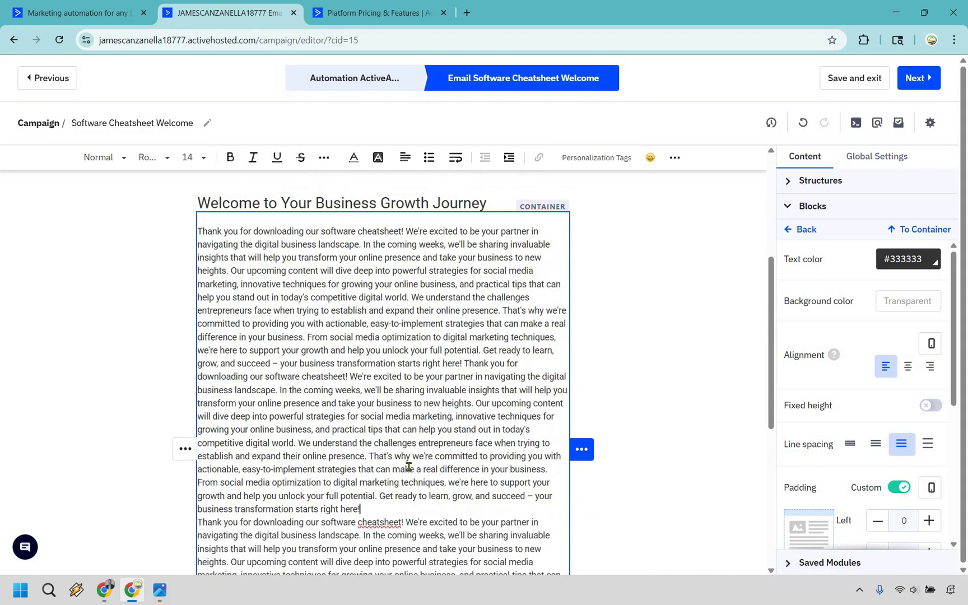
pyautogui.press('Down')
pyautogui.press('Down')
pyautogui.press('Down')
pyautogui.press('Down')
pyautogui.press('Down')
pyautogui.press('End')
pyautogui.press('Delete')
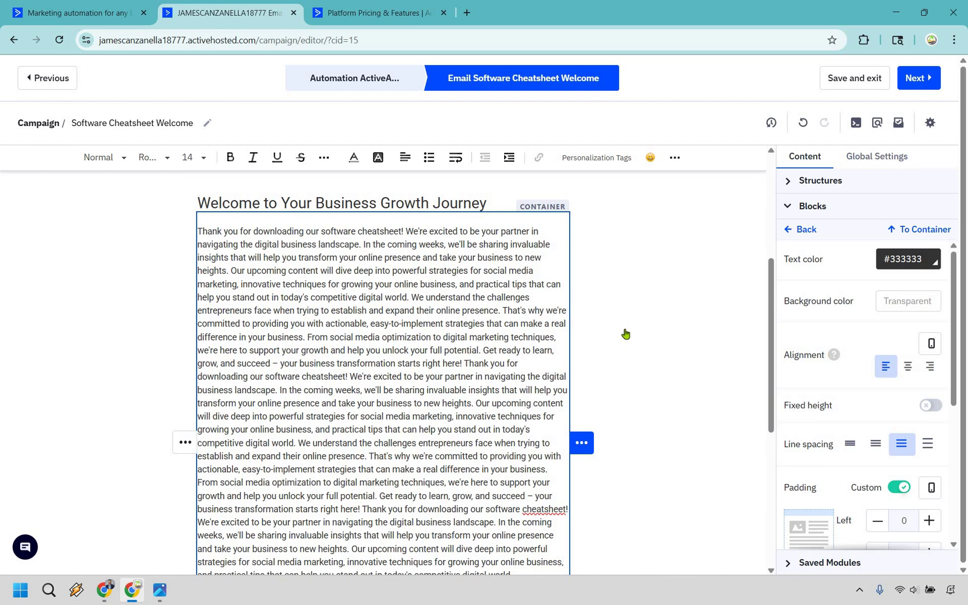
pyautogui.scroll(-1, 415, 371)
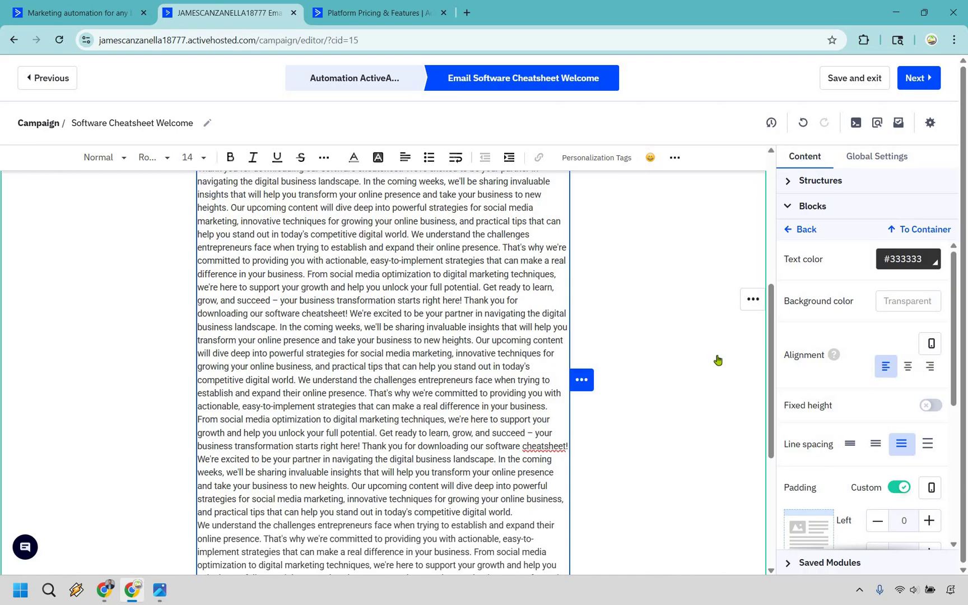
pyautogui.scroll(5, 725, 359)
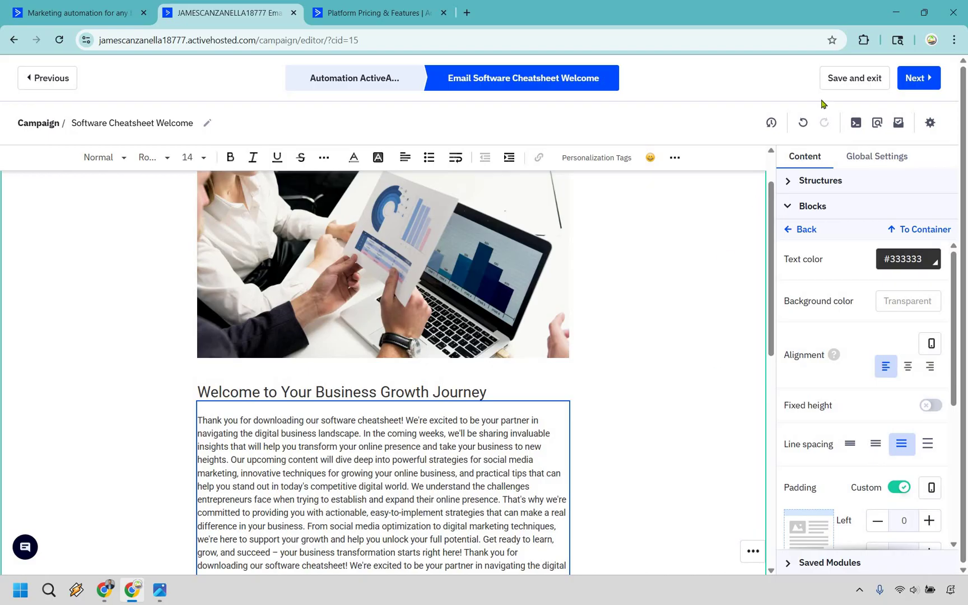
# Finish the Software Cheatsheet Welcome email, dismiss Suggested Next Steps, and switch ActiveAutomation to Active
pyautogui.click(914, 82)
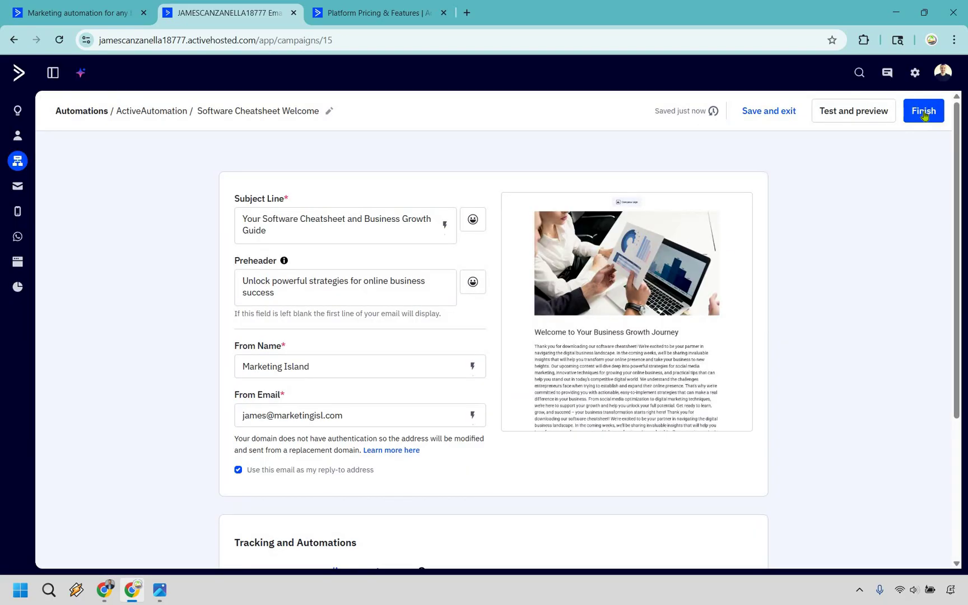
pyautogui.click(924, 112)
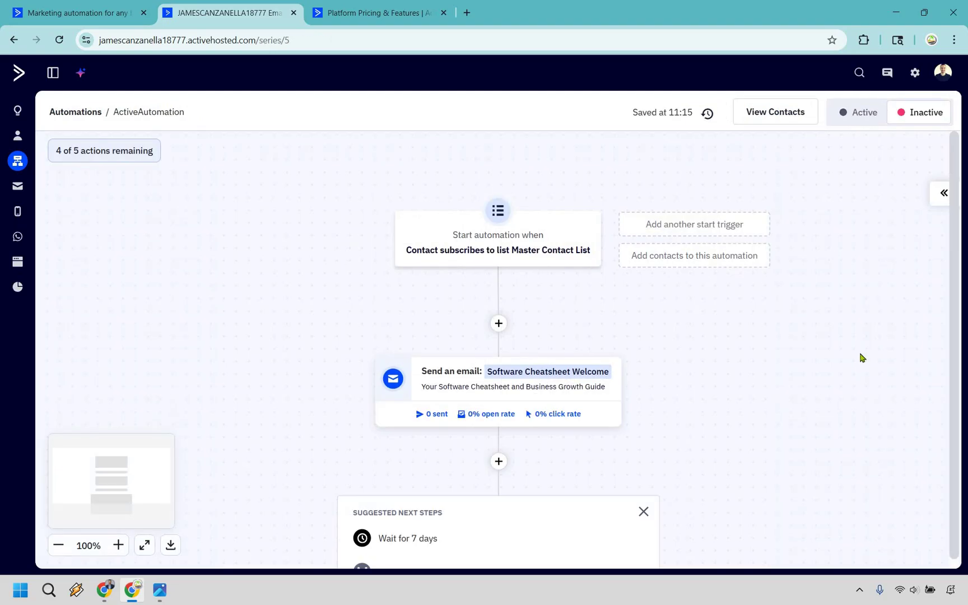
pyautogui.scroll(-2, 861, 358)
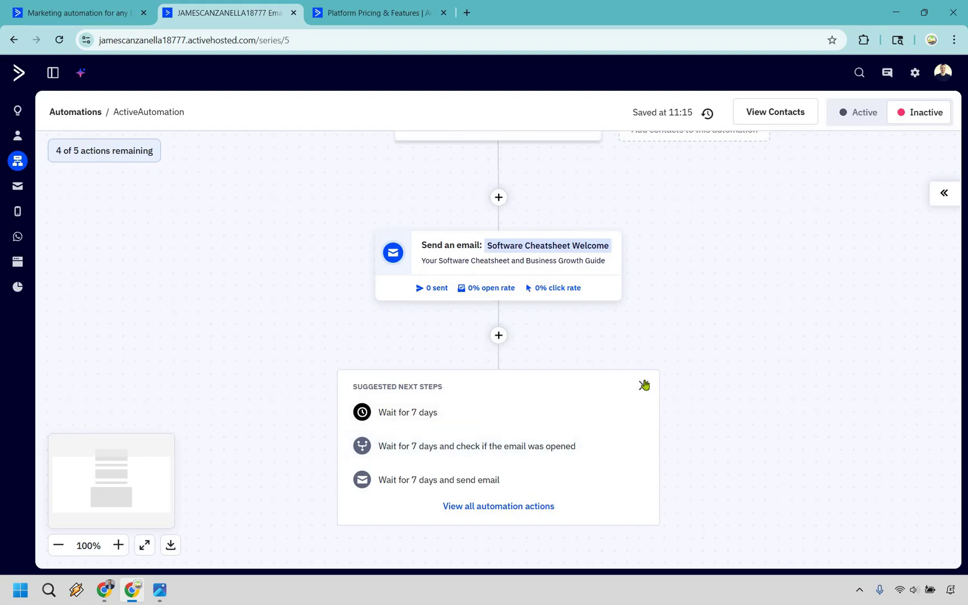
pyautogui.click(651, 381)
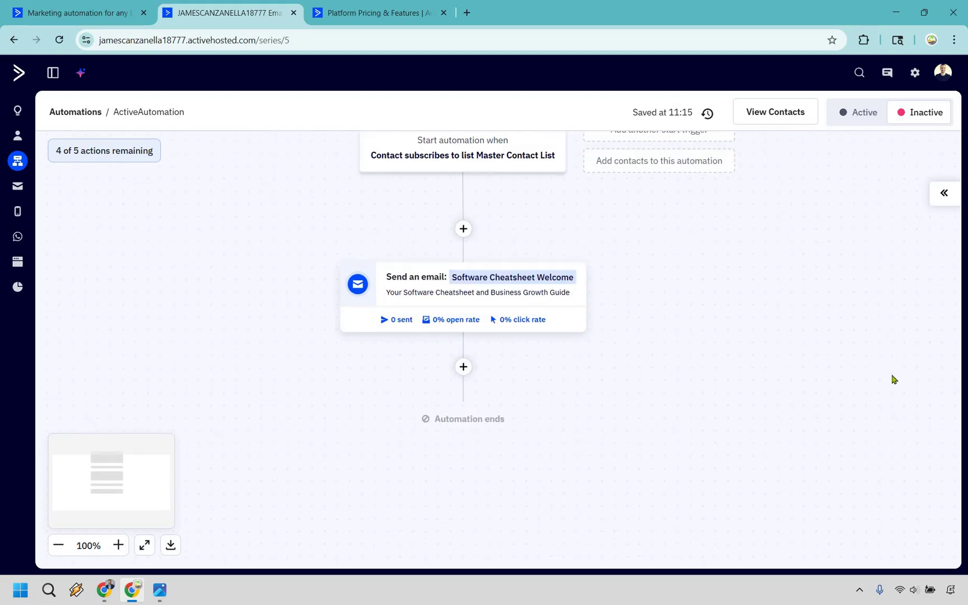
pyautogui.scroll(2, 894, 380)
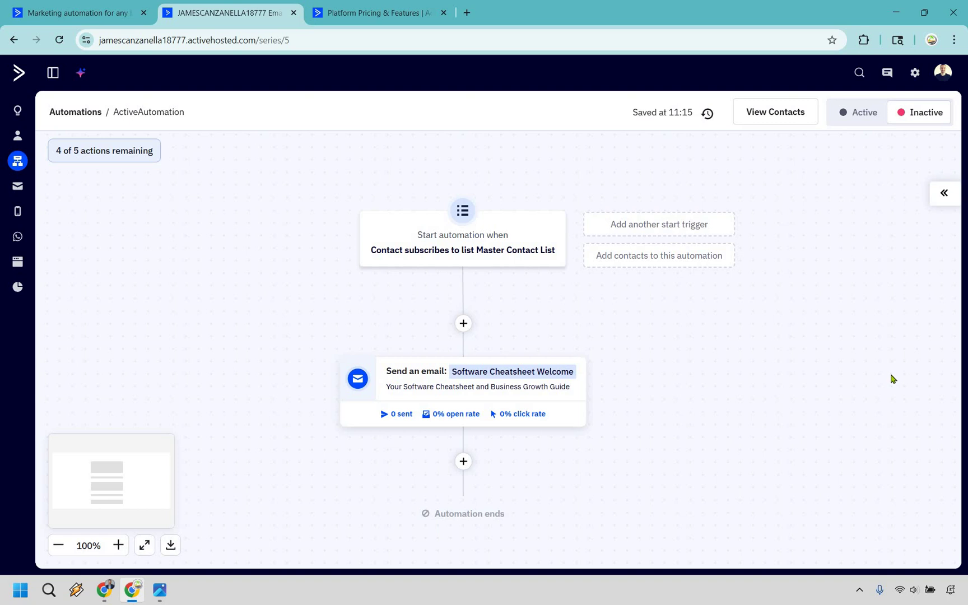
pyautogui.click(854, 114)
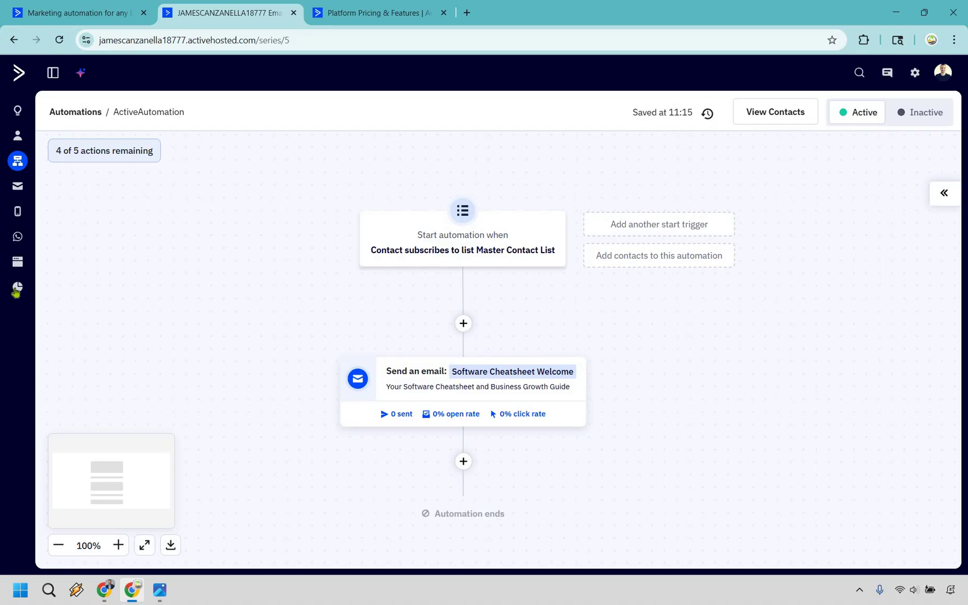
# Create a new form under Website > Forms and delete its Full Name field
pyautogui.click(17, 261)
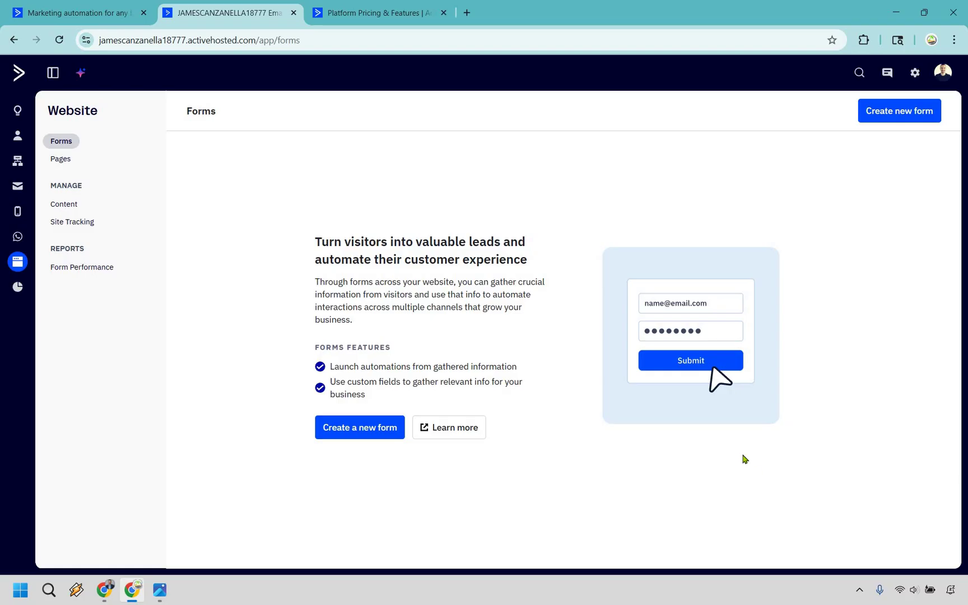
pyautogui.click(360, 426)
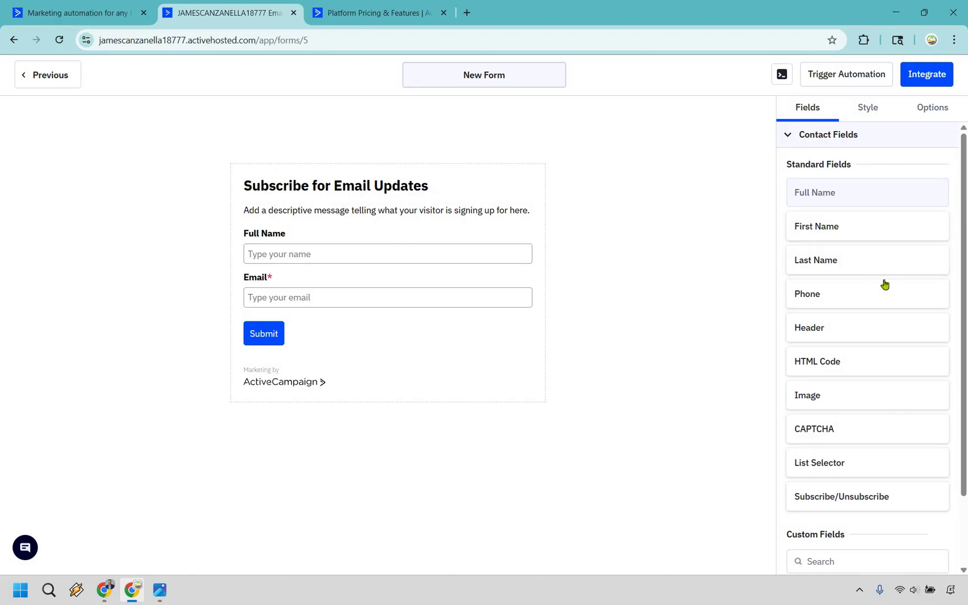
pyautogui.moveTo(350, 253)
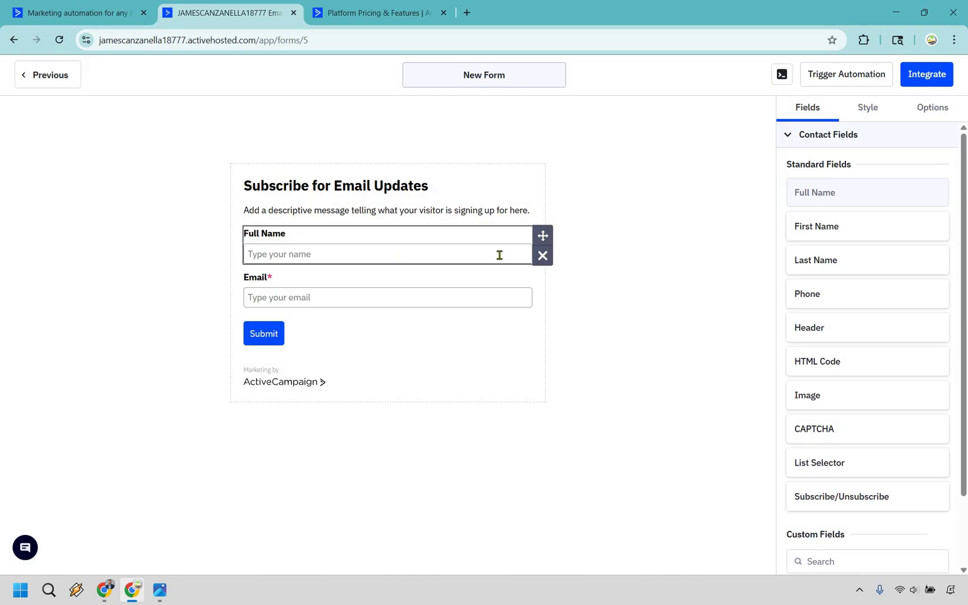
pyautogui.click(547, 260)
pyautogui.press('Return')
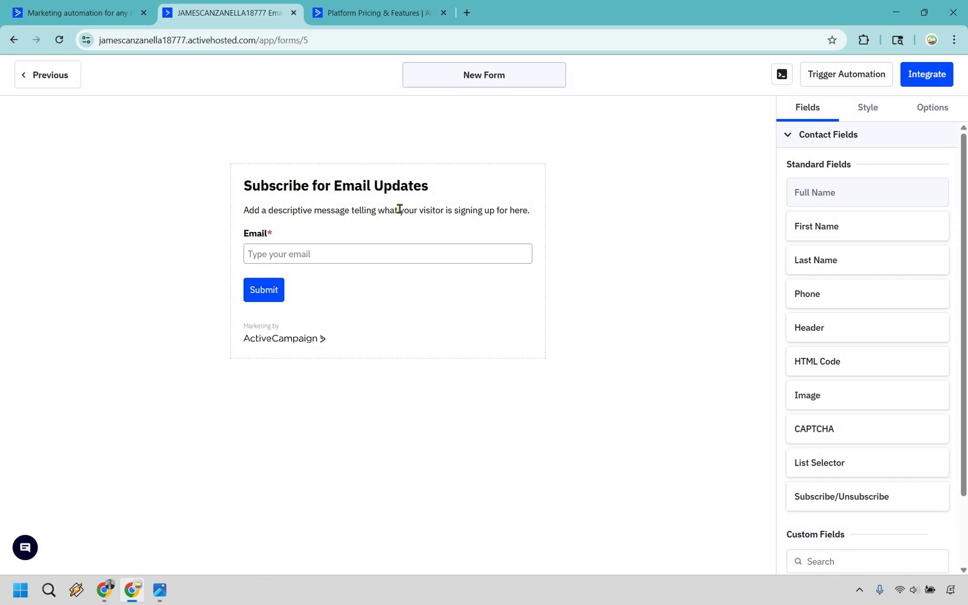
# Replace the form description with 'Edit the text' and check the Submit button's settings
pyautogui.click(513, 202)
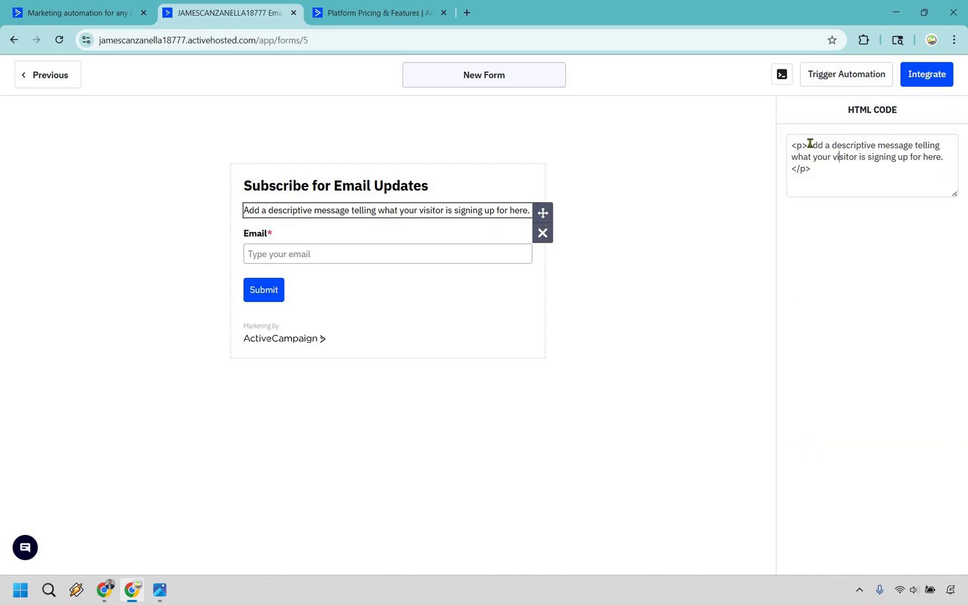
pyautogui.moveTo(807, 145); pyautogui.dragTo(941, 155)
pyautogui.write('Edit the text')
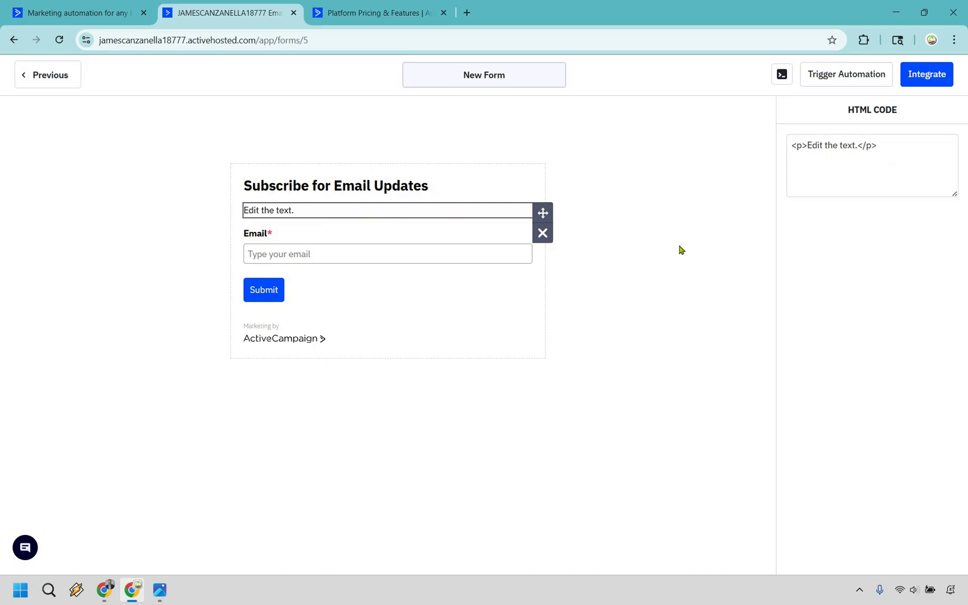
pyautogui.click(269, 297)
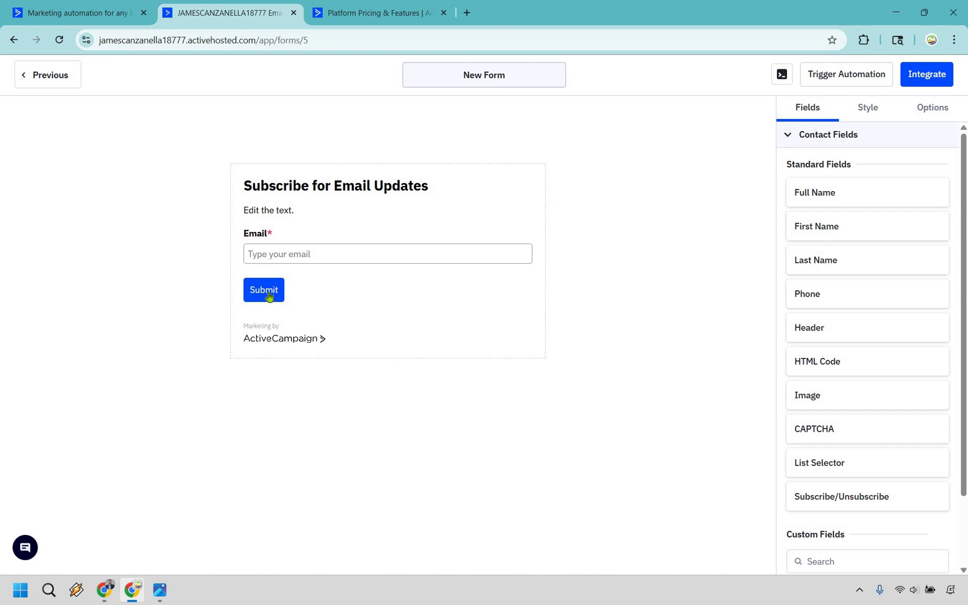
pyautogui.click(269, 297)
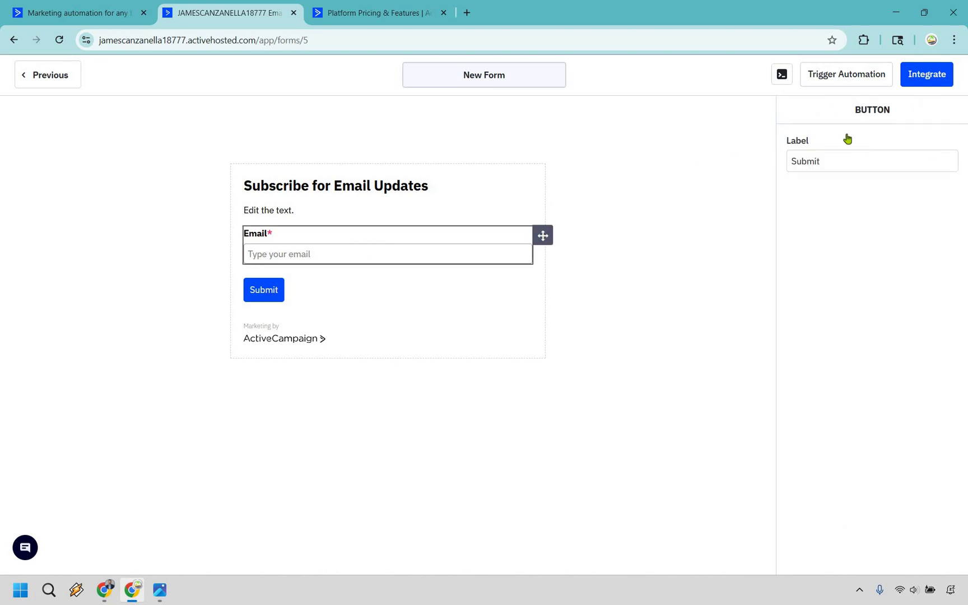
pyautogui.click(868, 115)
# Change the form's On Submit option from Show Thank You to Open URL
pyautogui.click(868, 115)
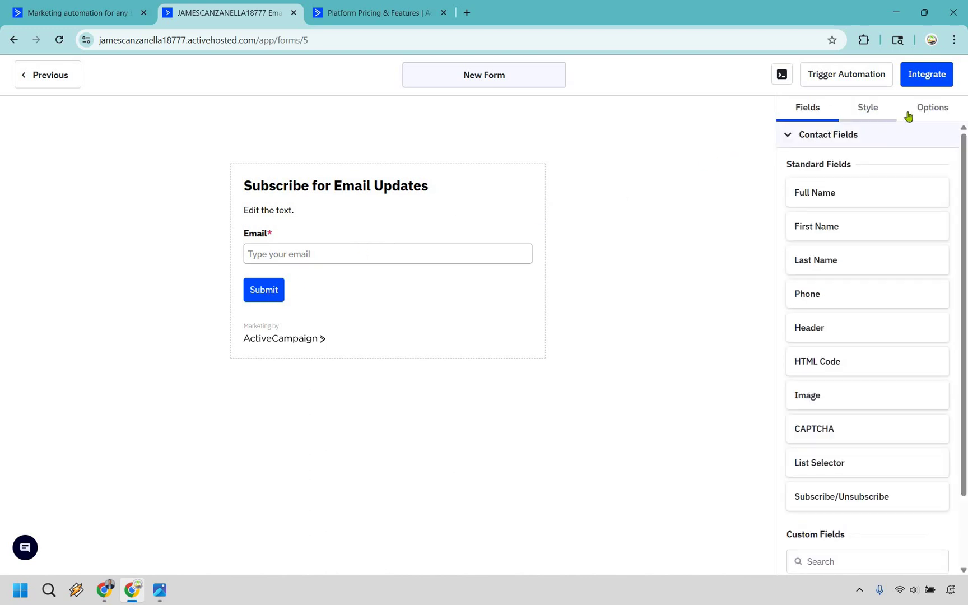
pyautogui.click(932, 107)
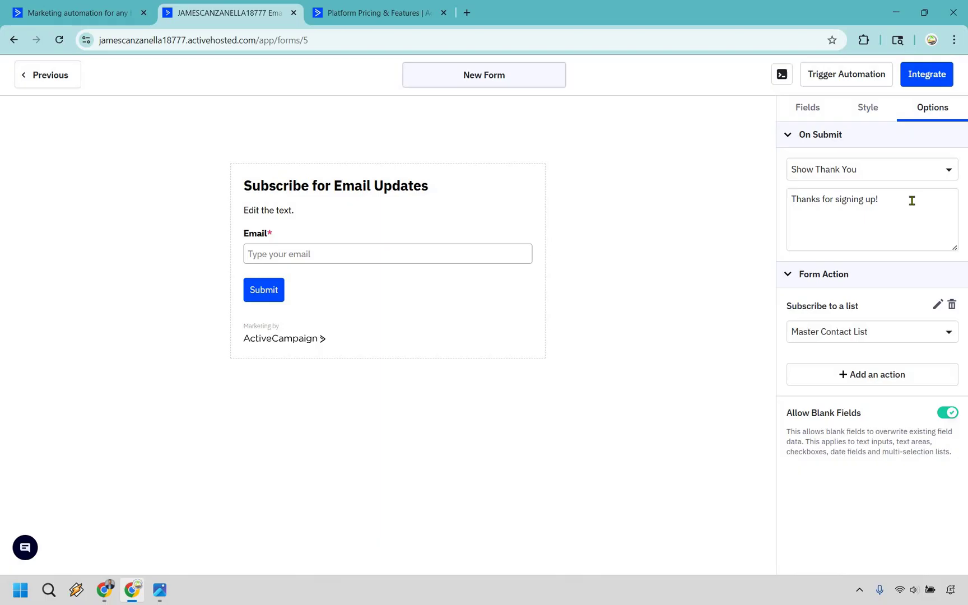
pyautogui.click(899, 176)
pyautogui.click(840, 221)
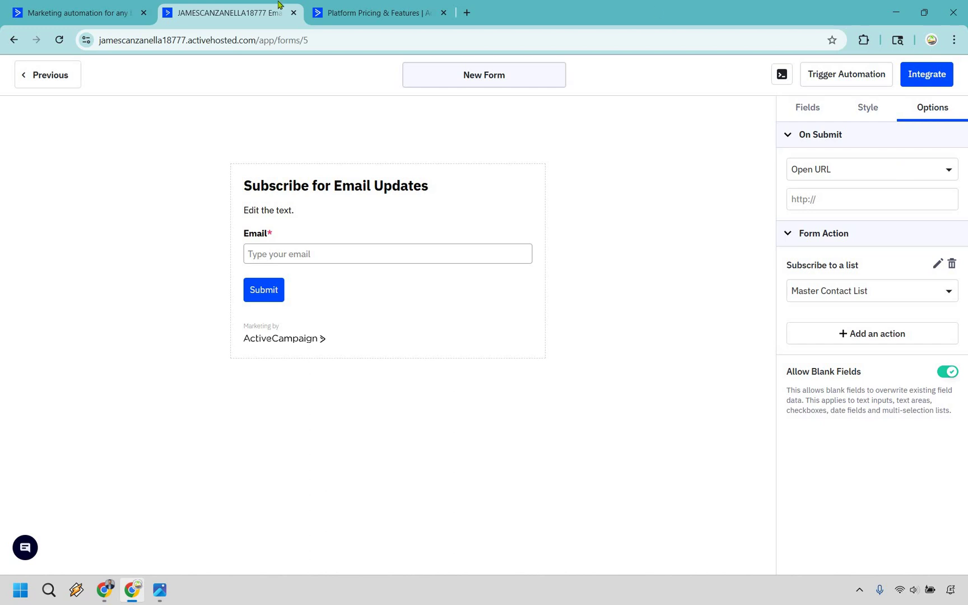
# Check the Email plan prices on the pricing page, keeping Email Contacts at 1,000
pyautogui.click(316, 5)
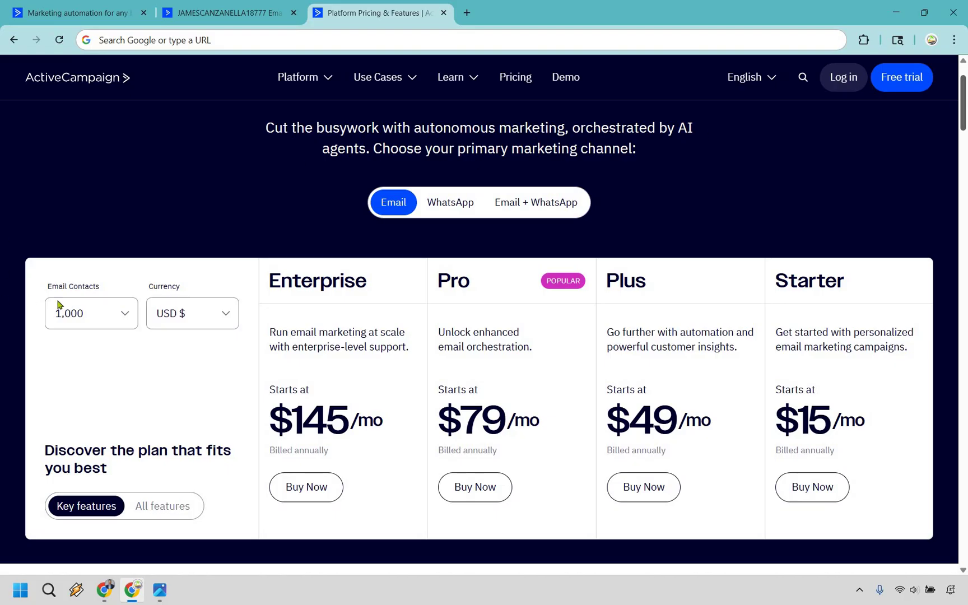
pyautogui.hotkey('alt', 'Down')
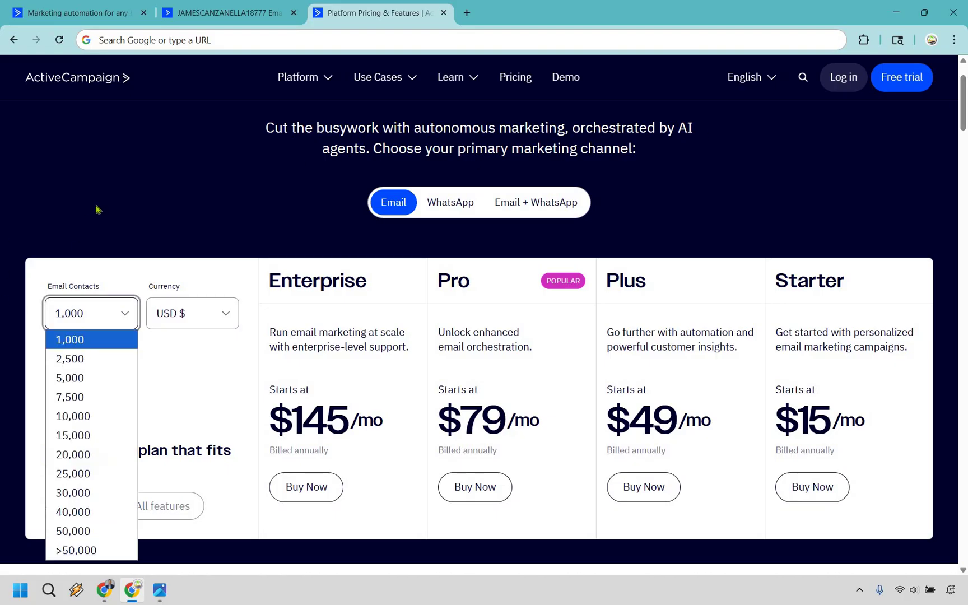
pyautogui.press('Escape')
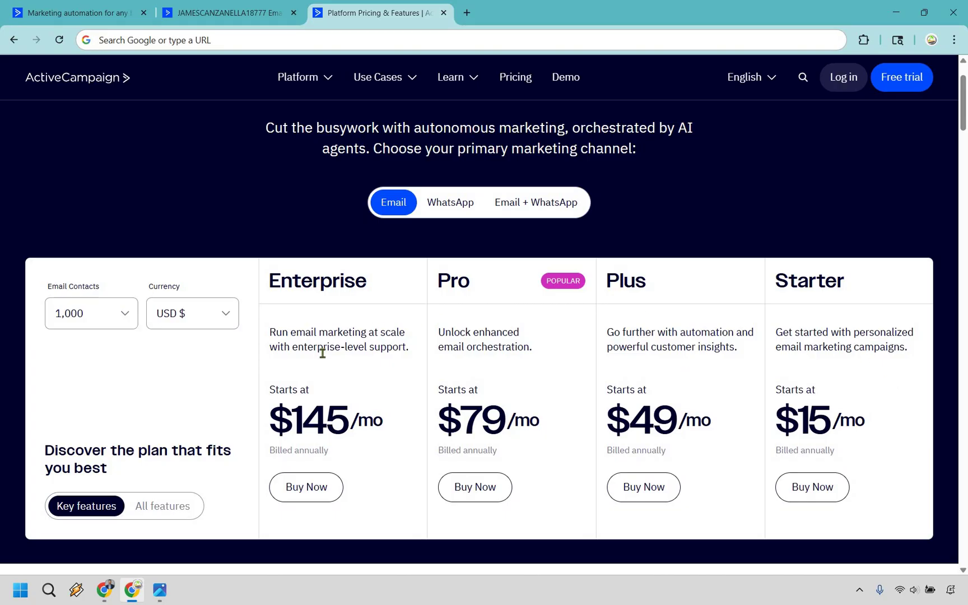
pyautogui.click(82, 320)
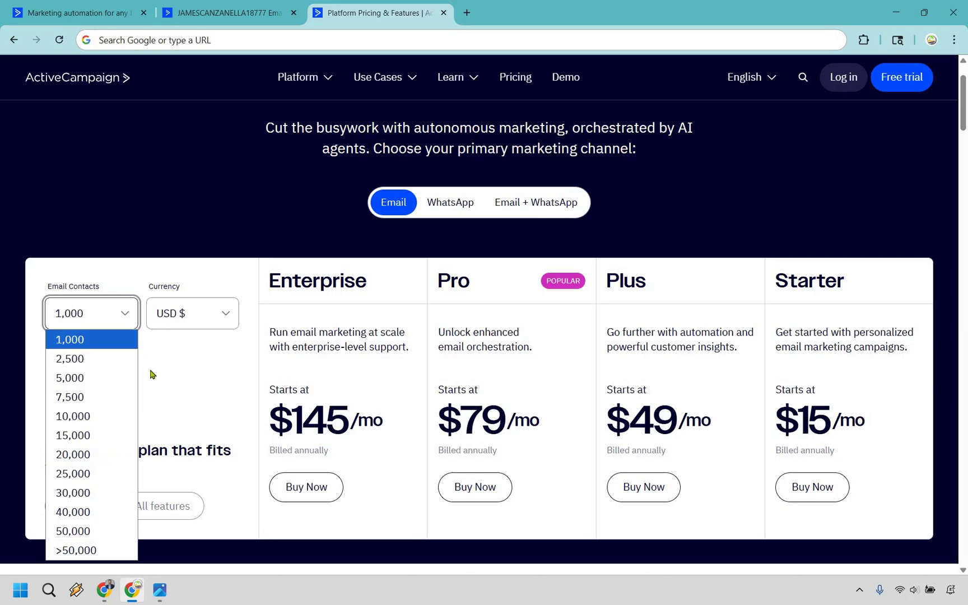
pyautogui.press('Down')
pyautogui.press('Down')
pyautogui.click(937, 241)
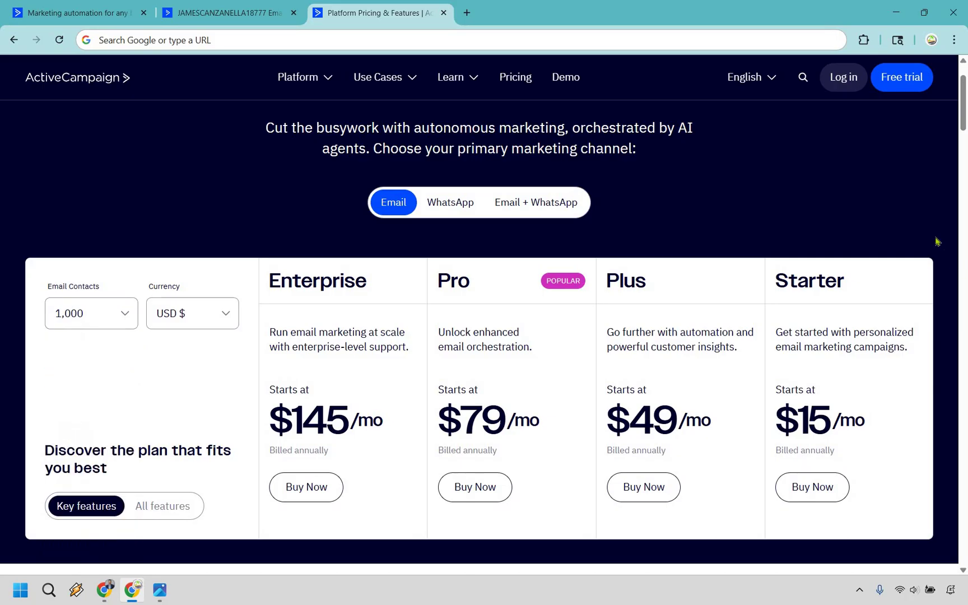
# Scroll to the plans' Key features table and inspect the Email sends details
pyautogui.scroll(-8, 937, 240)
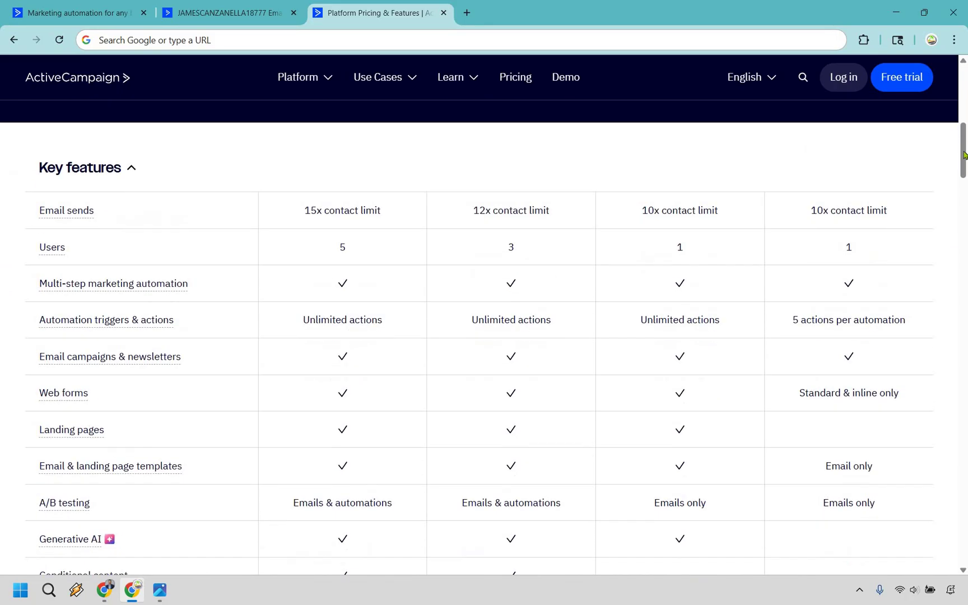
pyautogui.moveTo(965, 155); pyautogui.dragTo(965, 156)
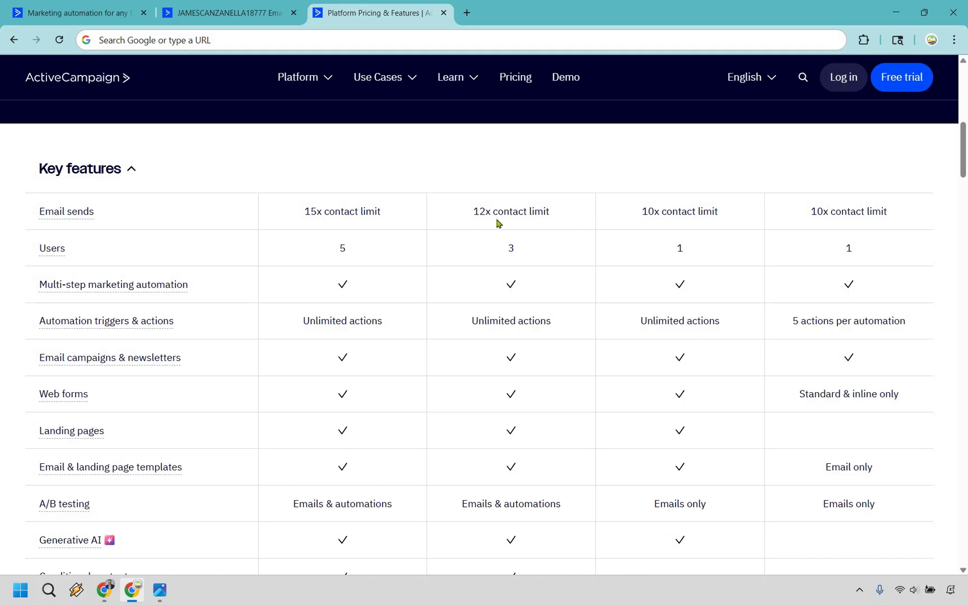
pyautogui.moveTo(63, 217)
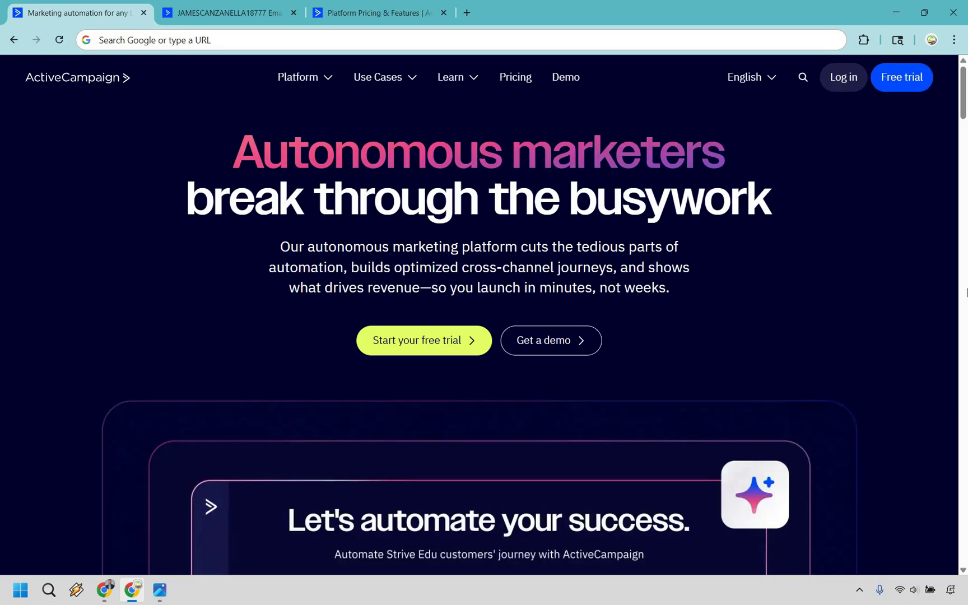
# Revisit the pricing tab, then return to the Subscribe for Email Updates form editor
pyautogui.hotkey('ctrl', '3')
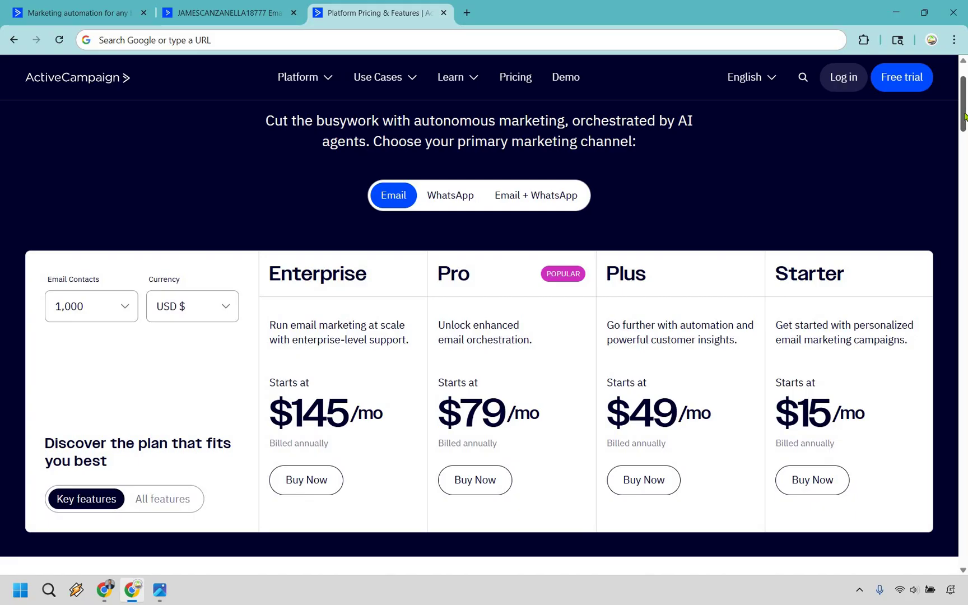
pyautogui.click(254, 5)
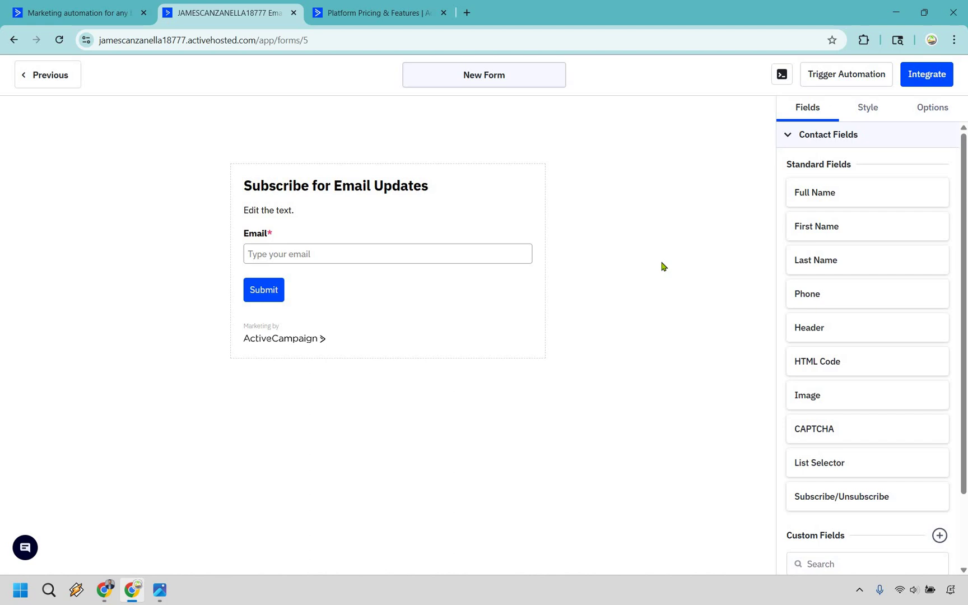
# Bring up the ac.jpg screenshot of support reply emails in the Photos app
pyautogui.hotkey('alt', 'Tab')
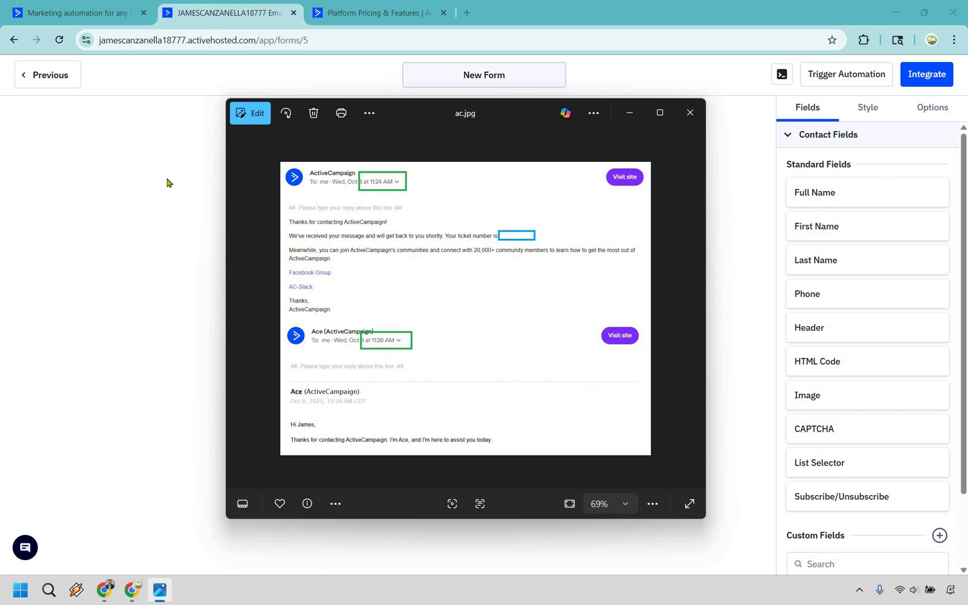
# Switch to the 'Marketing automation for any business' tab to view the ActiveCampaign homepage
pyautogui.click(128, 7)
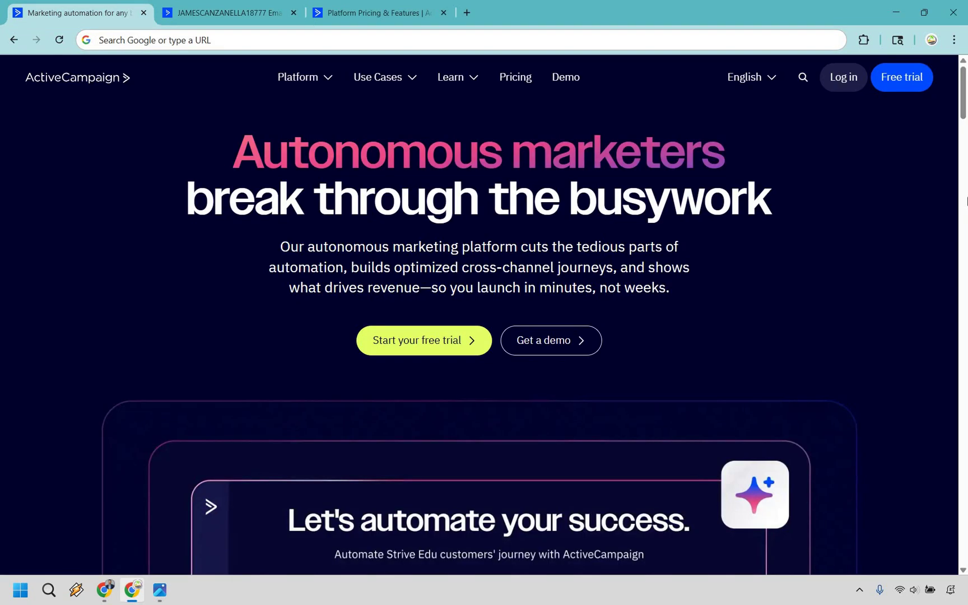